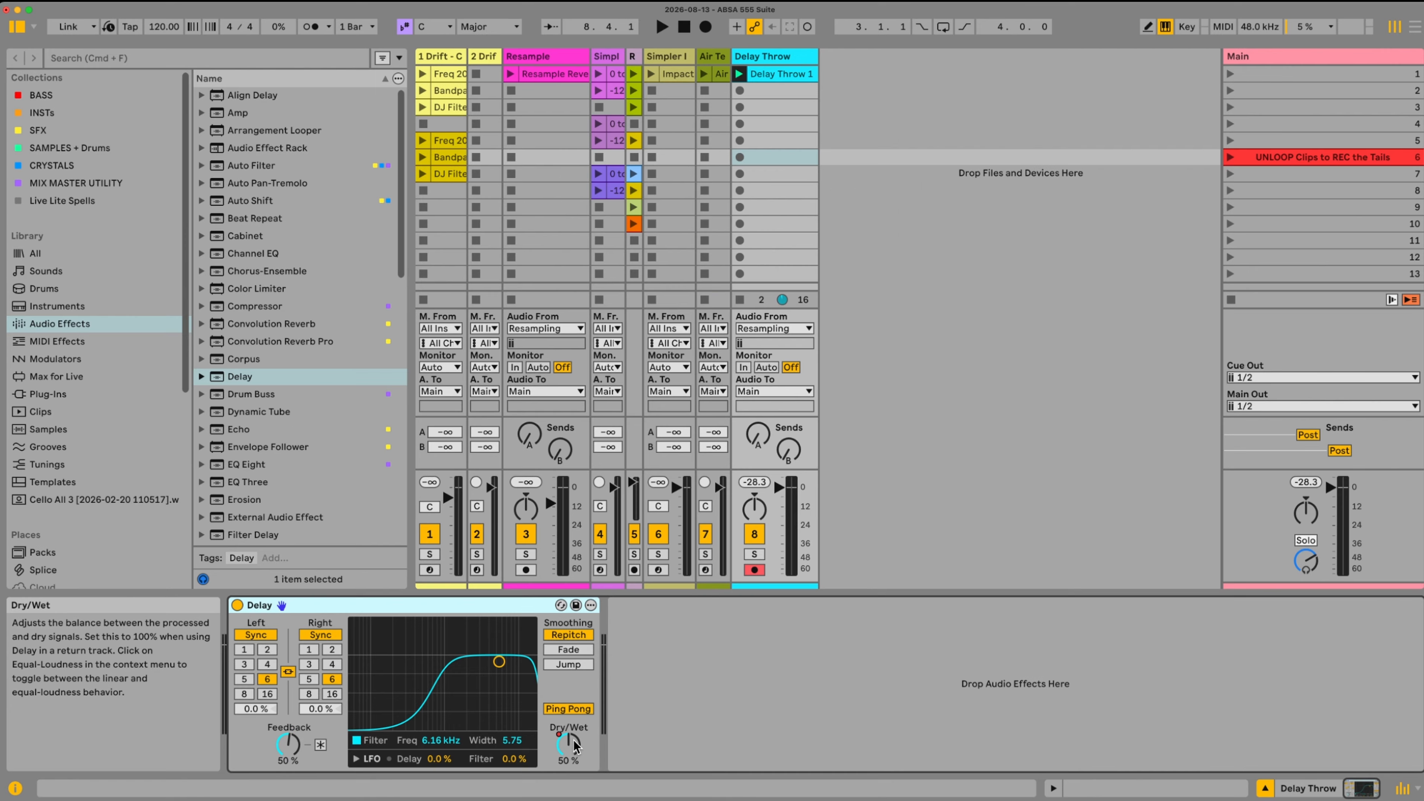
right_click(571, 745)
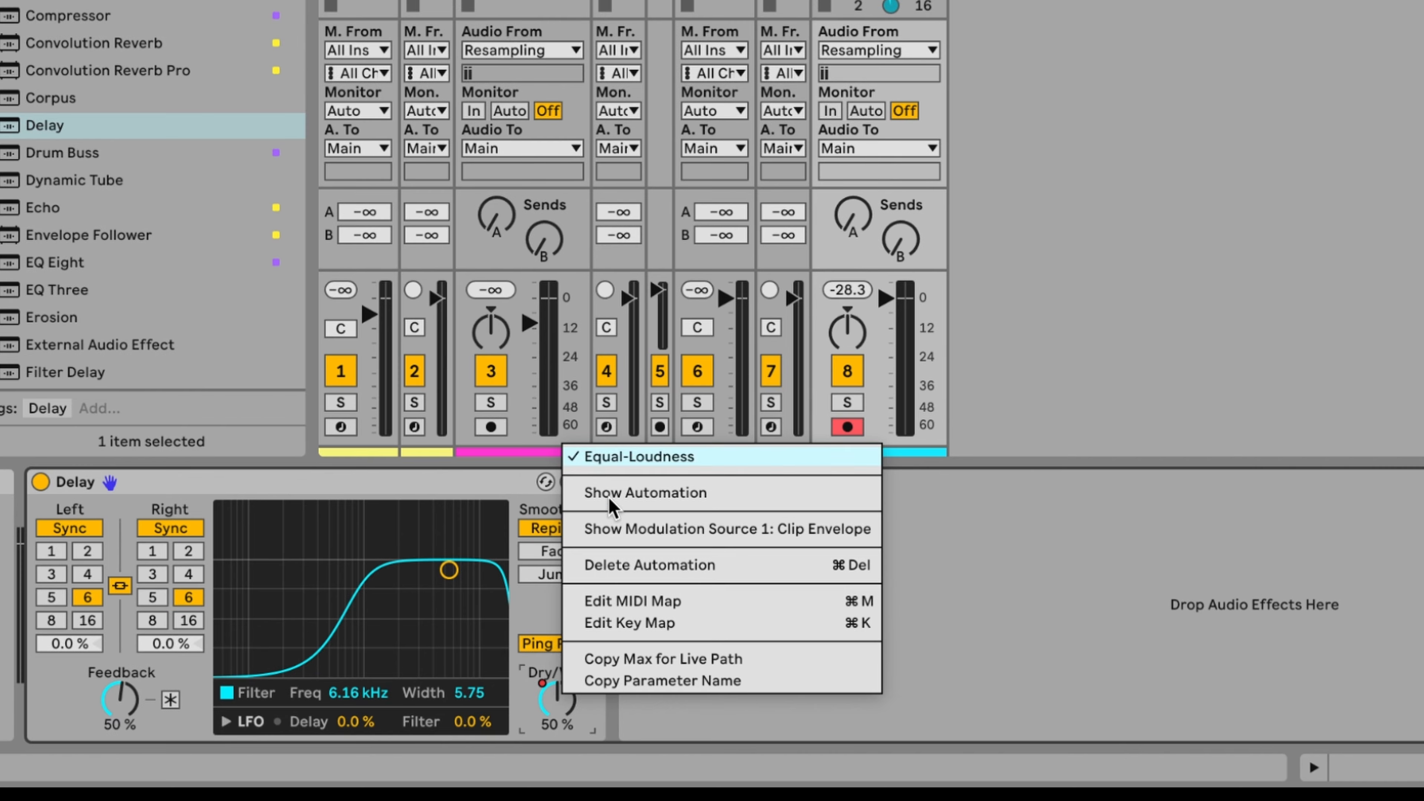
left_click(594, 566)
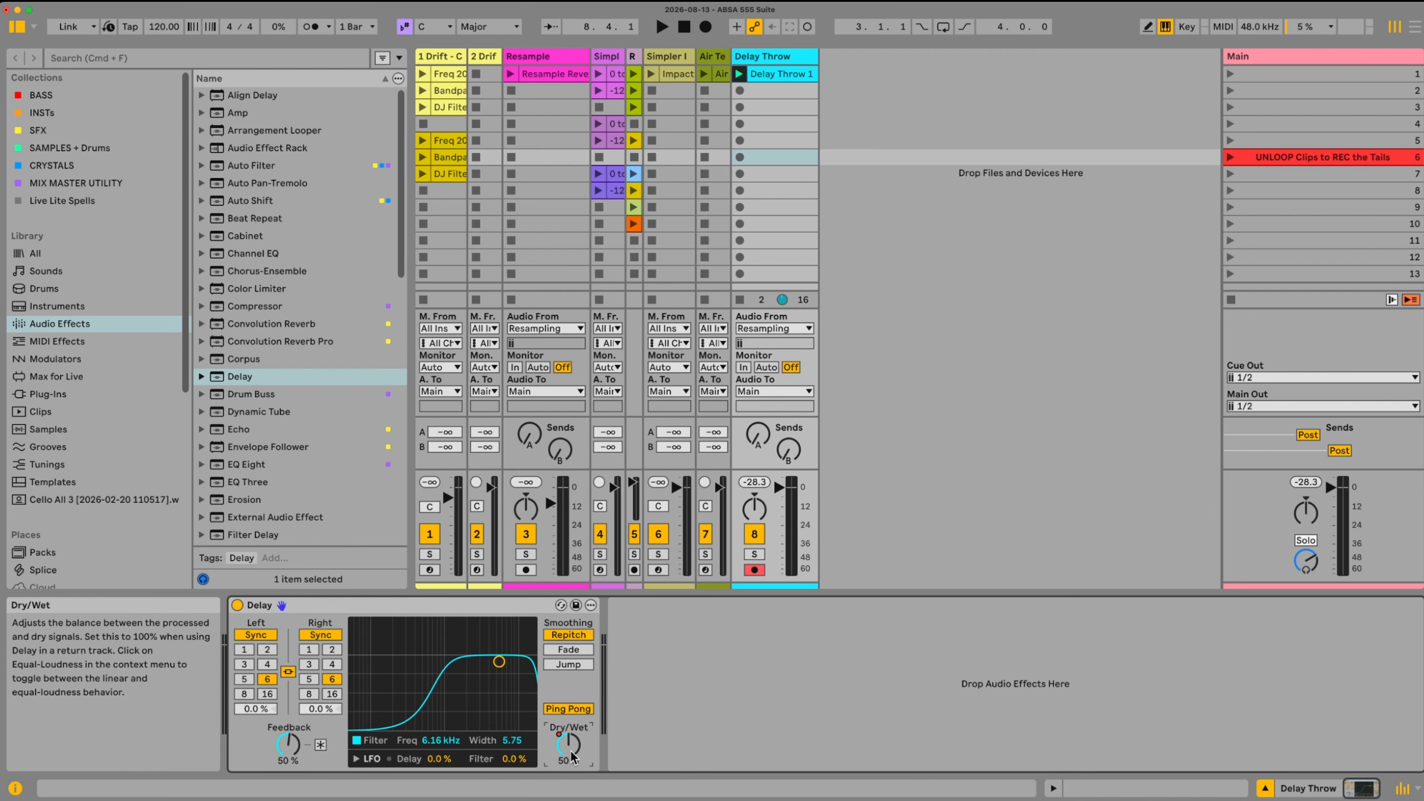
key("shift+Tab")
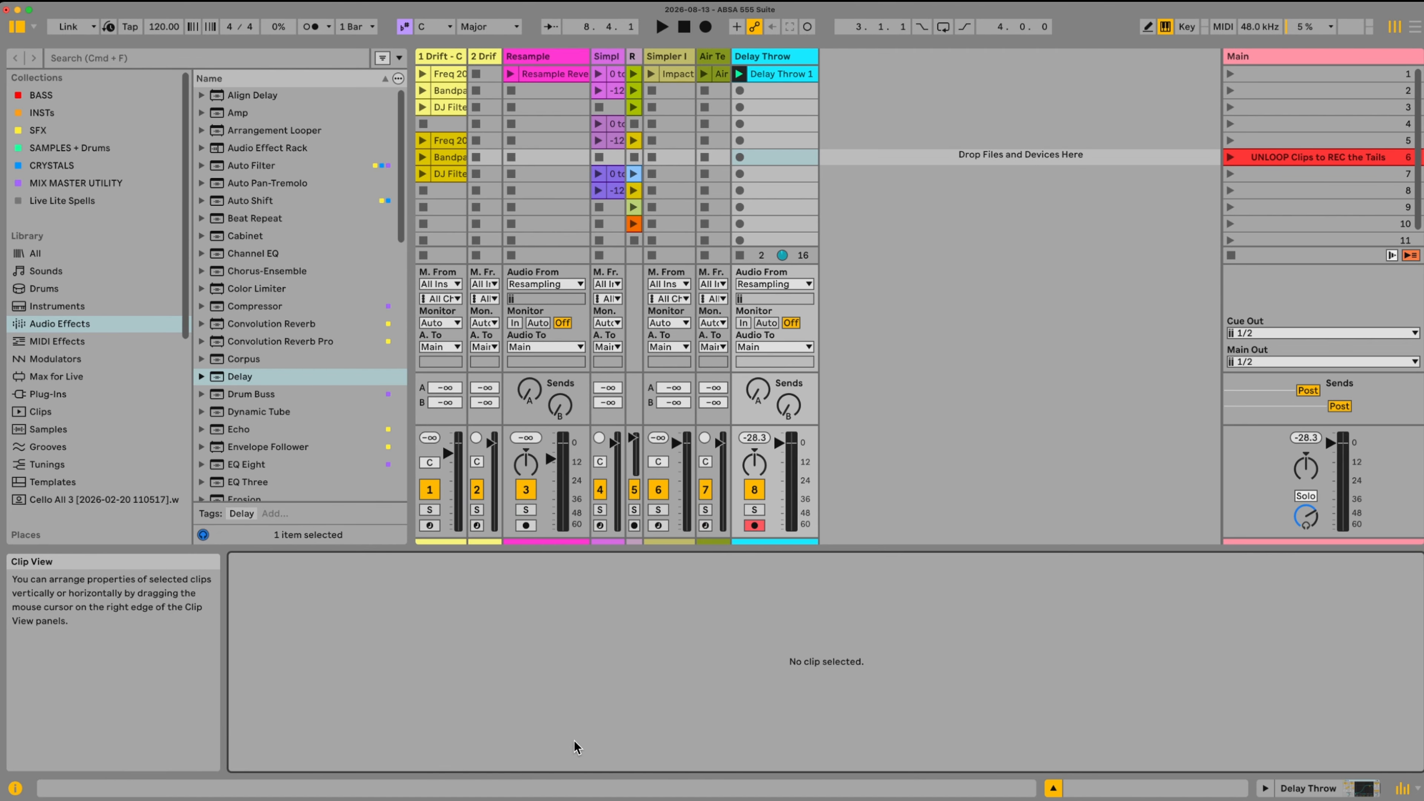
key("shift+Tab")
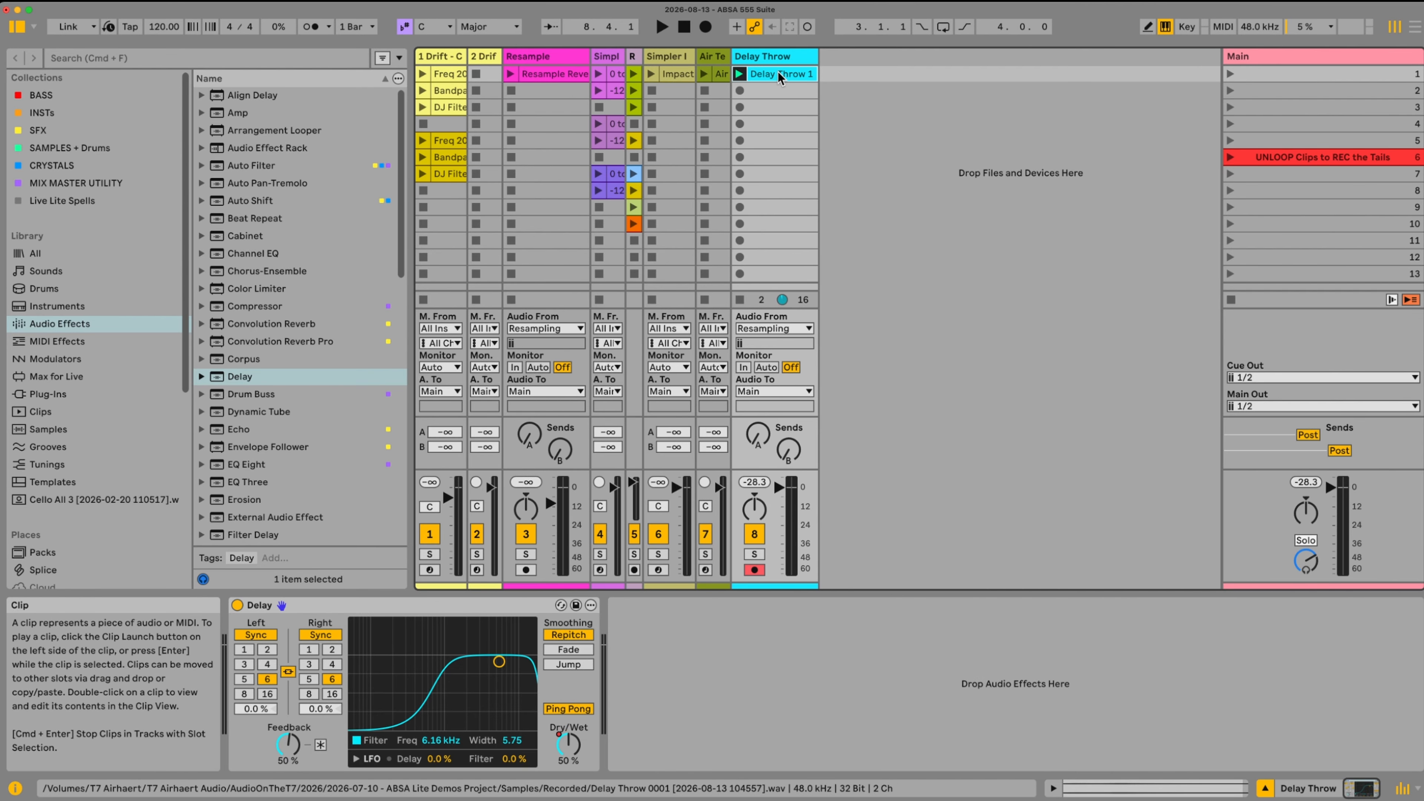
Open the Delay Throw 1 clip in a taller clip view and show its envelopes.
double_click(777, 75)
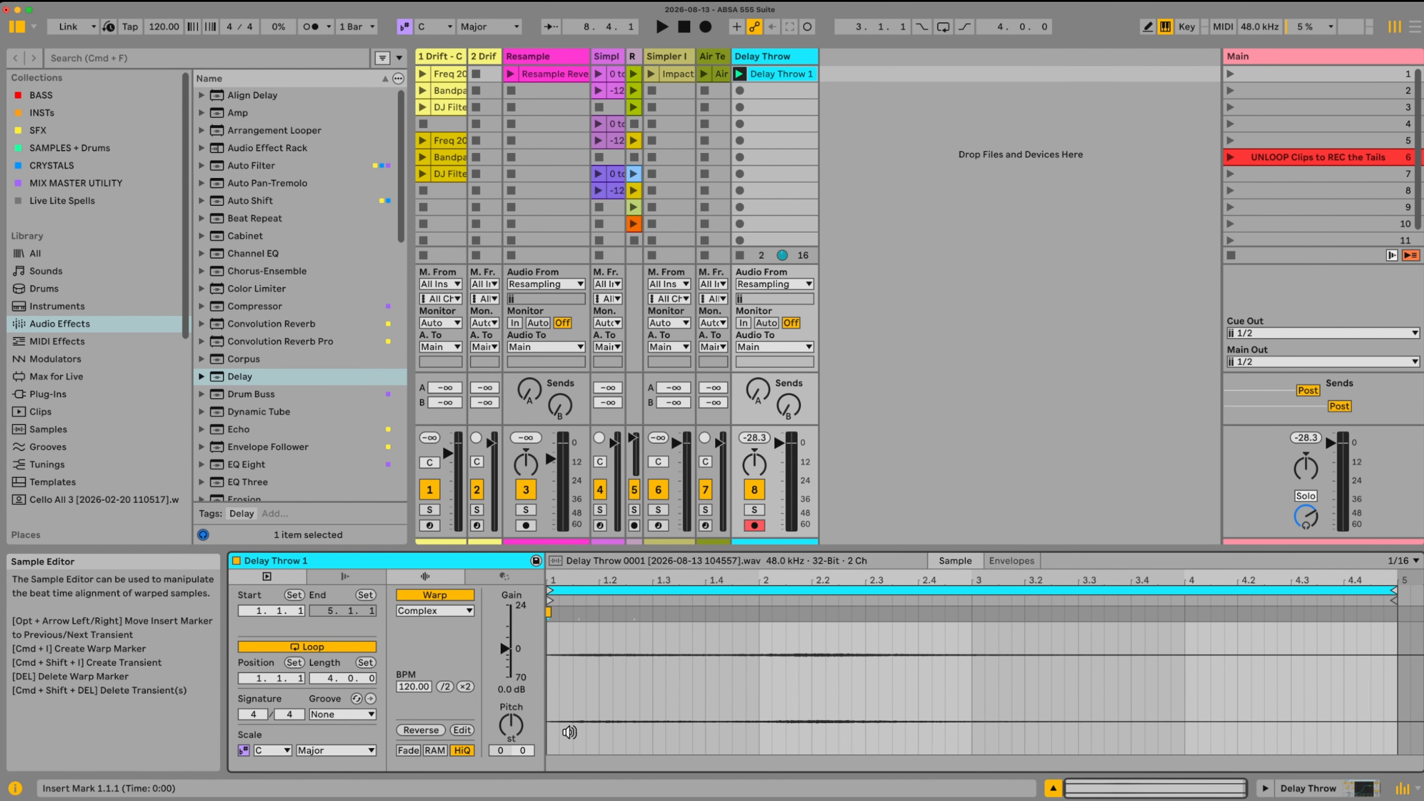
mouse_move(676, 550)
left_mouse_down()
mouse_move(677, 475)
mouse_move(676, 524)
left_mouse_up()
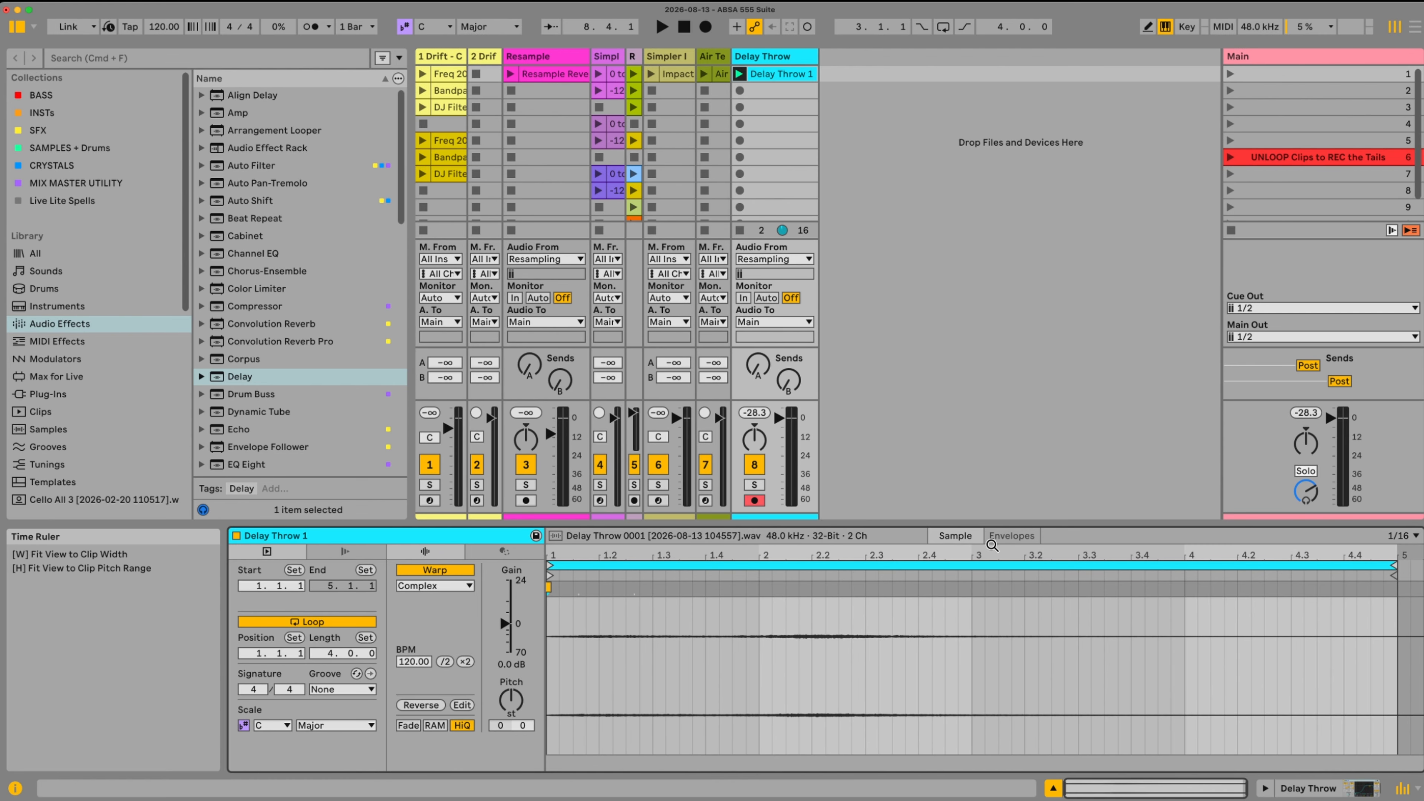
left_click(1011, 536)
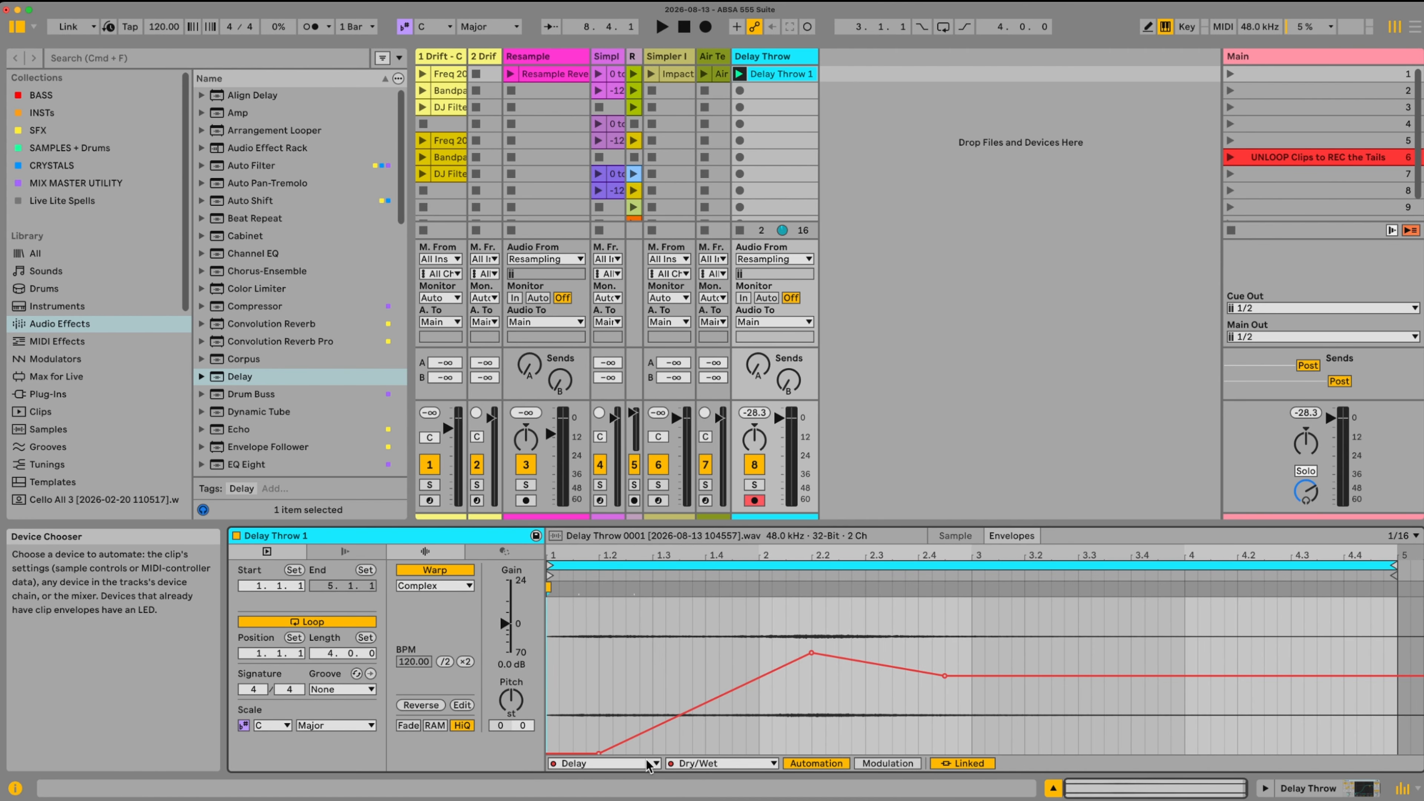
Review the envelope device and parameter choices, keeping Delay and Dry/Wet selected.
left_click(633, 767)
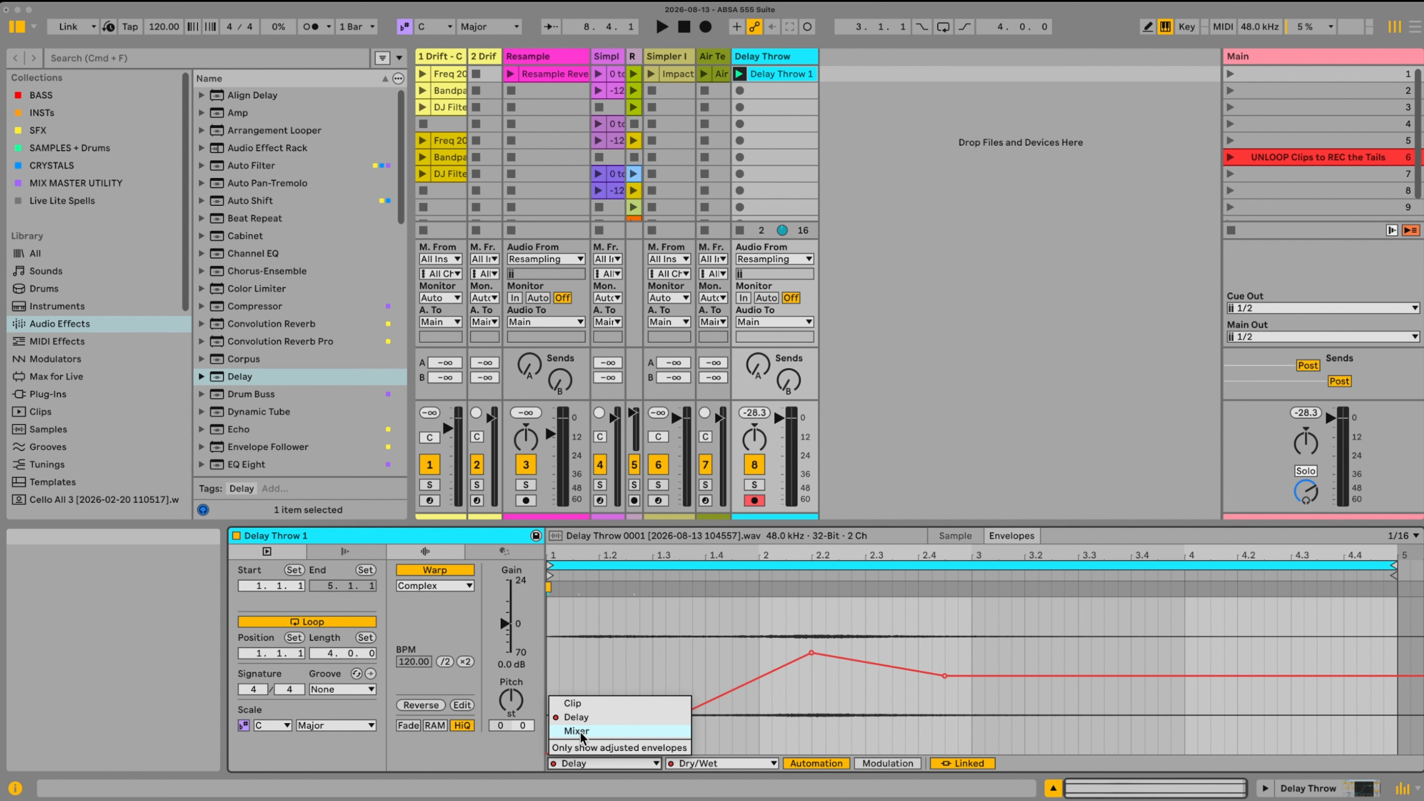
left_click(576, 718)
left_click(720, 764)
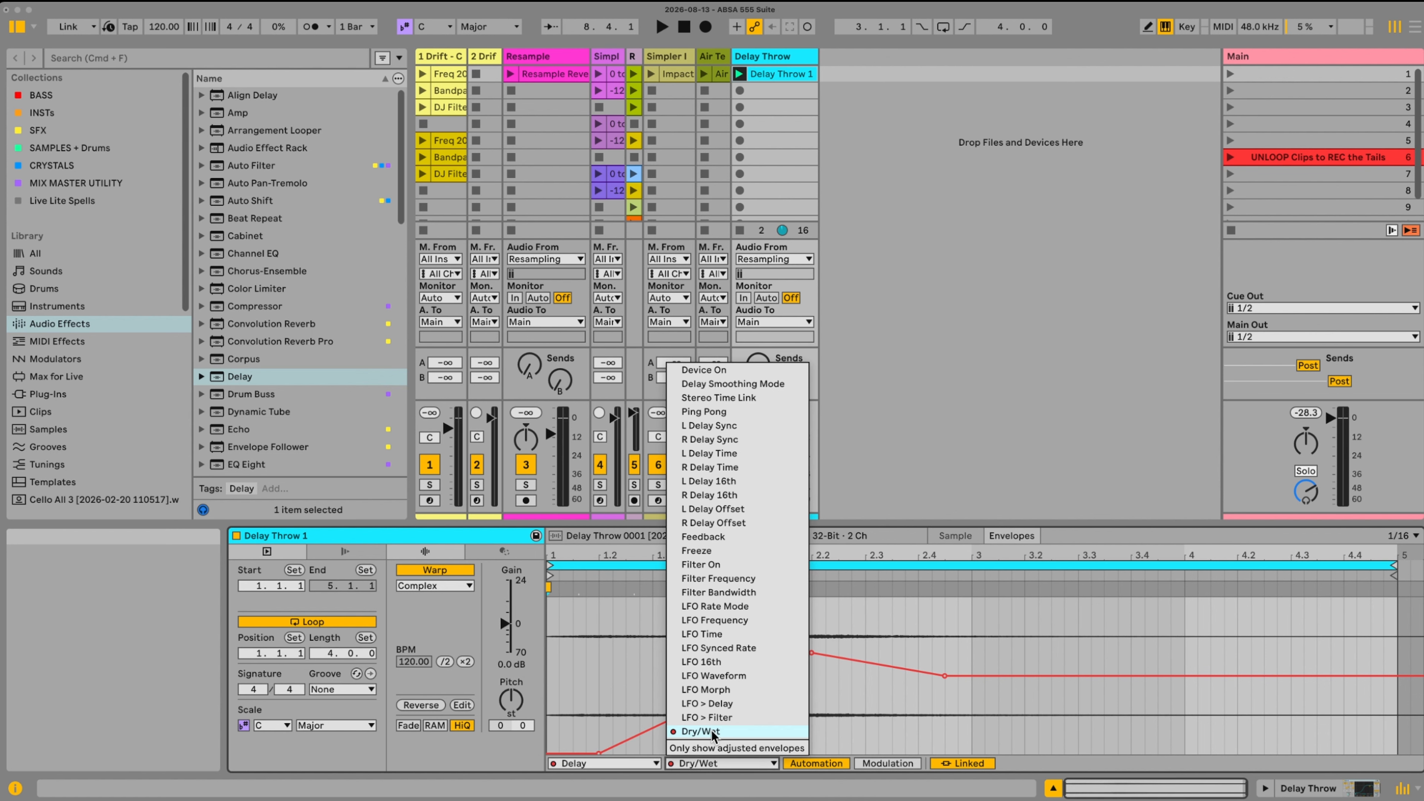
left_click(705, 768)
left_click(706, 767)
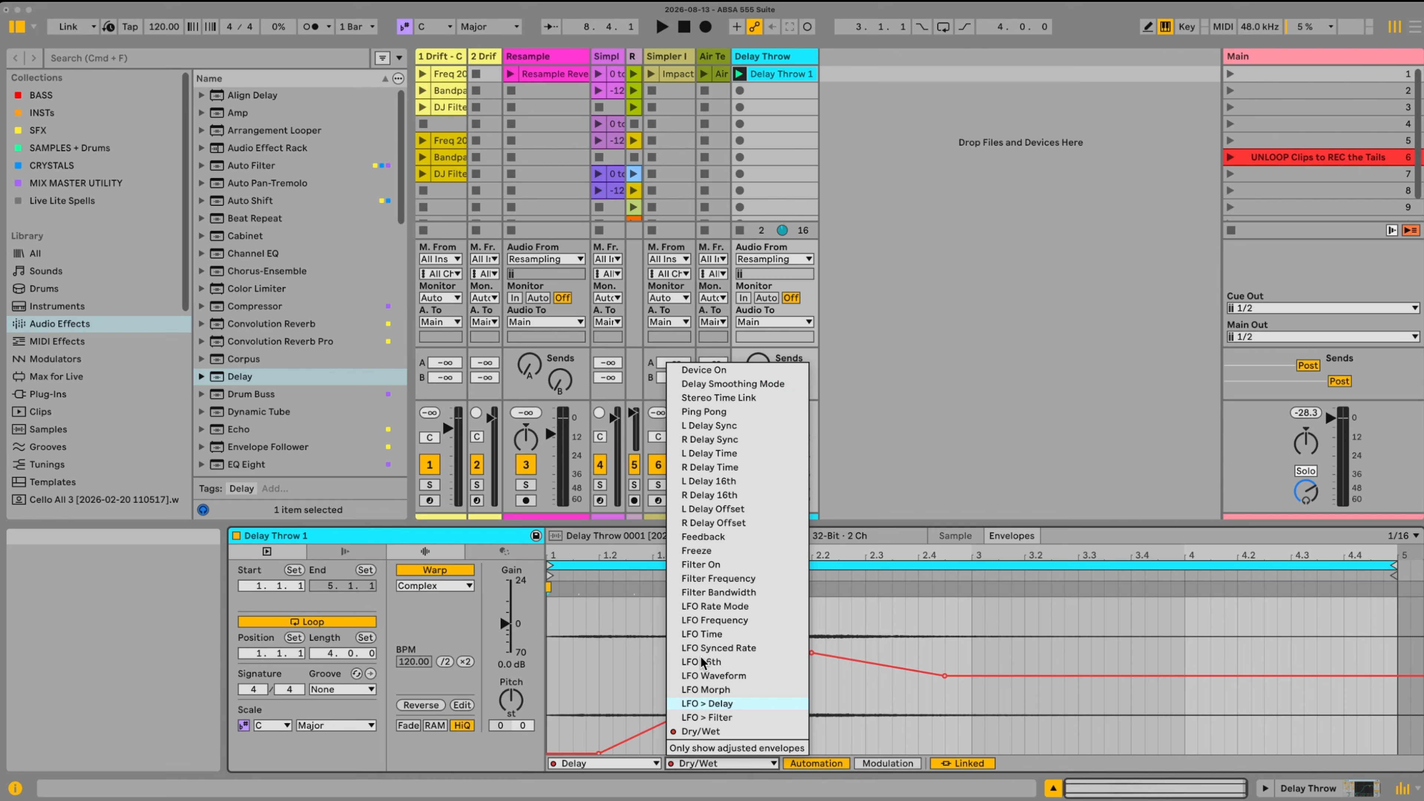
left_click(626, 731)
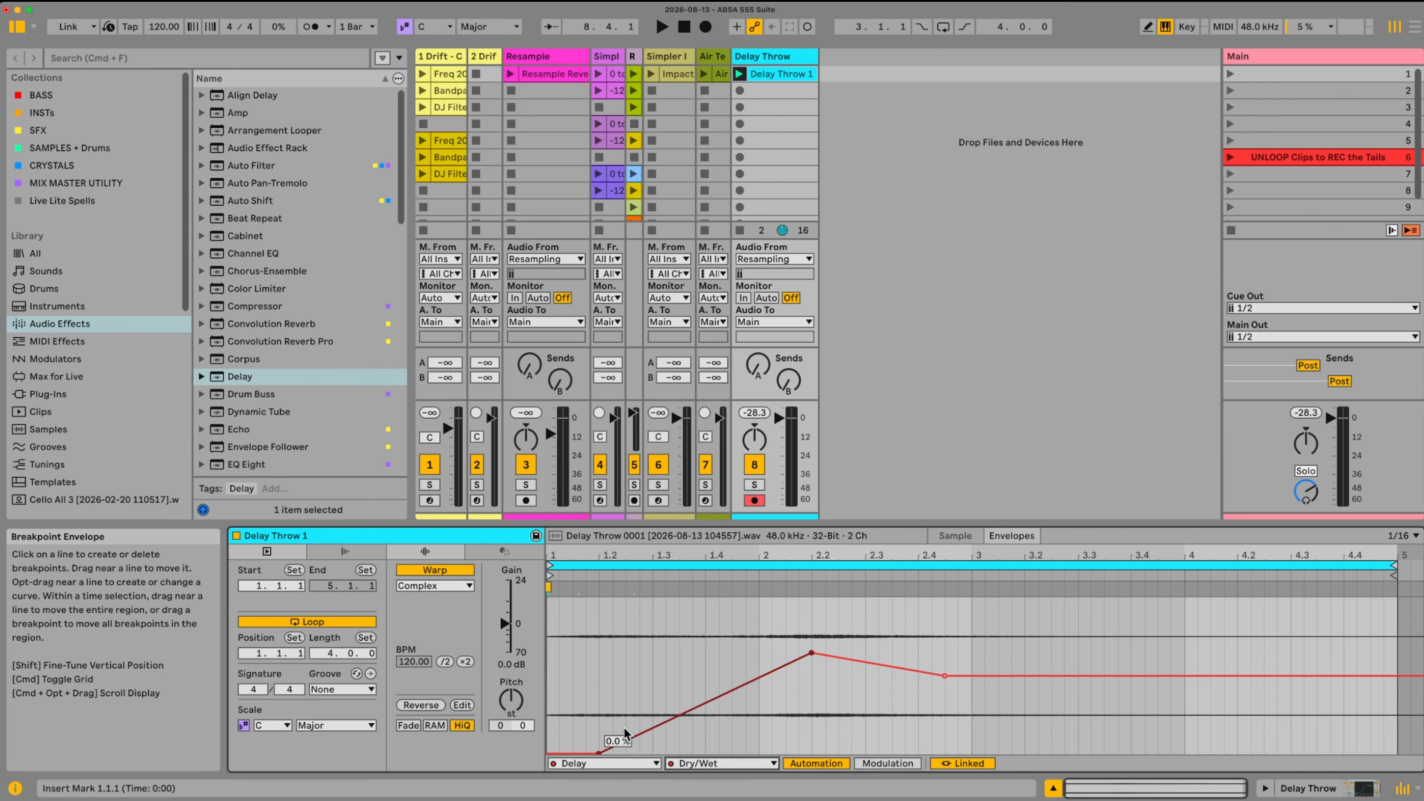
Try adding, moving and removing breakpoints on the clip's Dry/Wet envelope around beats 1.3 and 3.
left_click(972, 677)
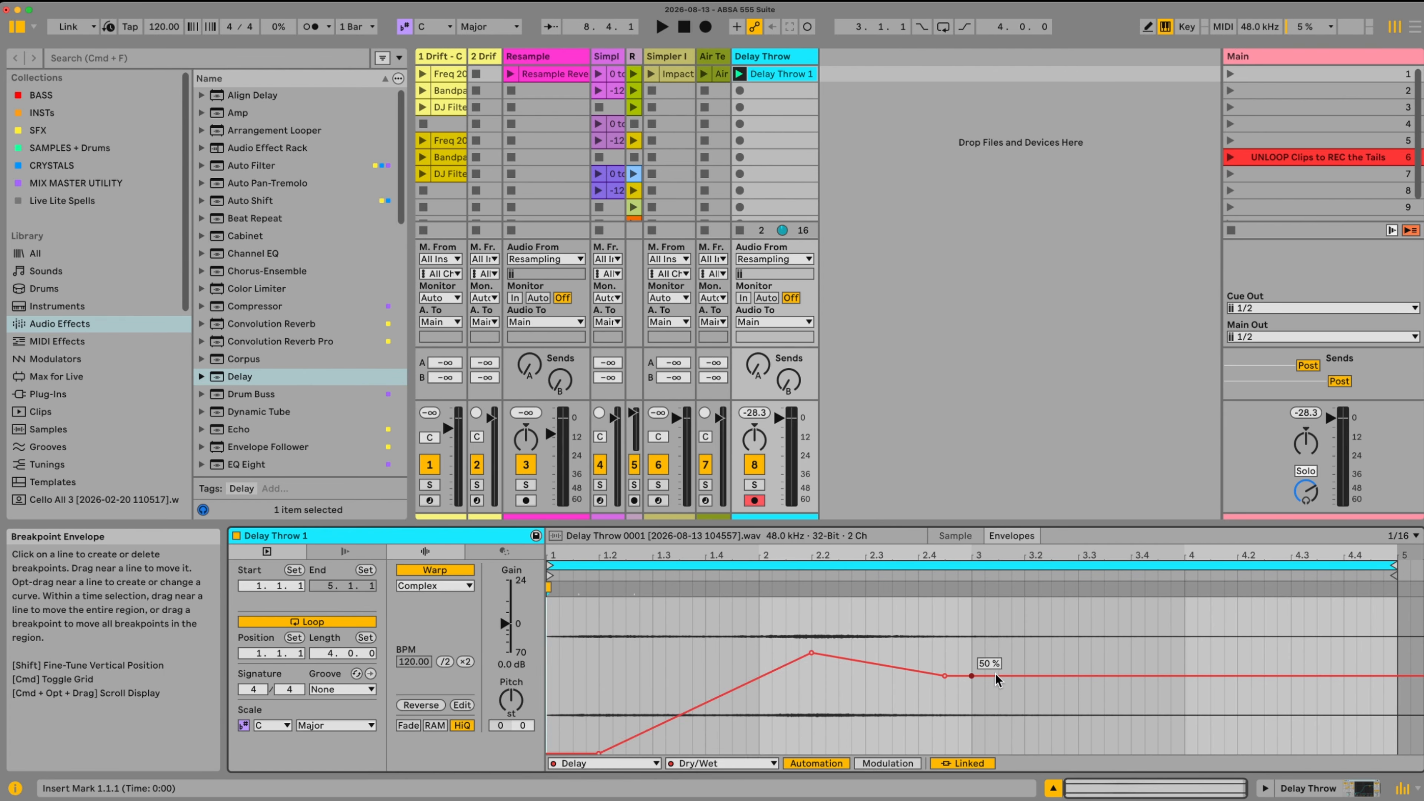
left_click_drag(1024, 677, 990, 676)
left_click(974, 679)
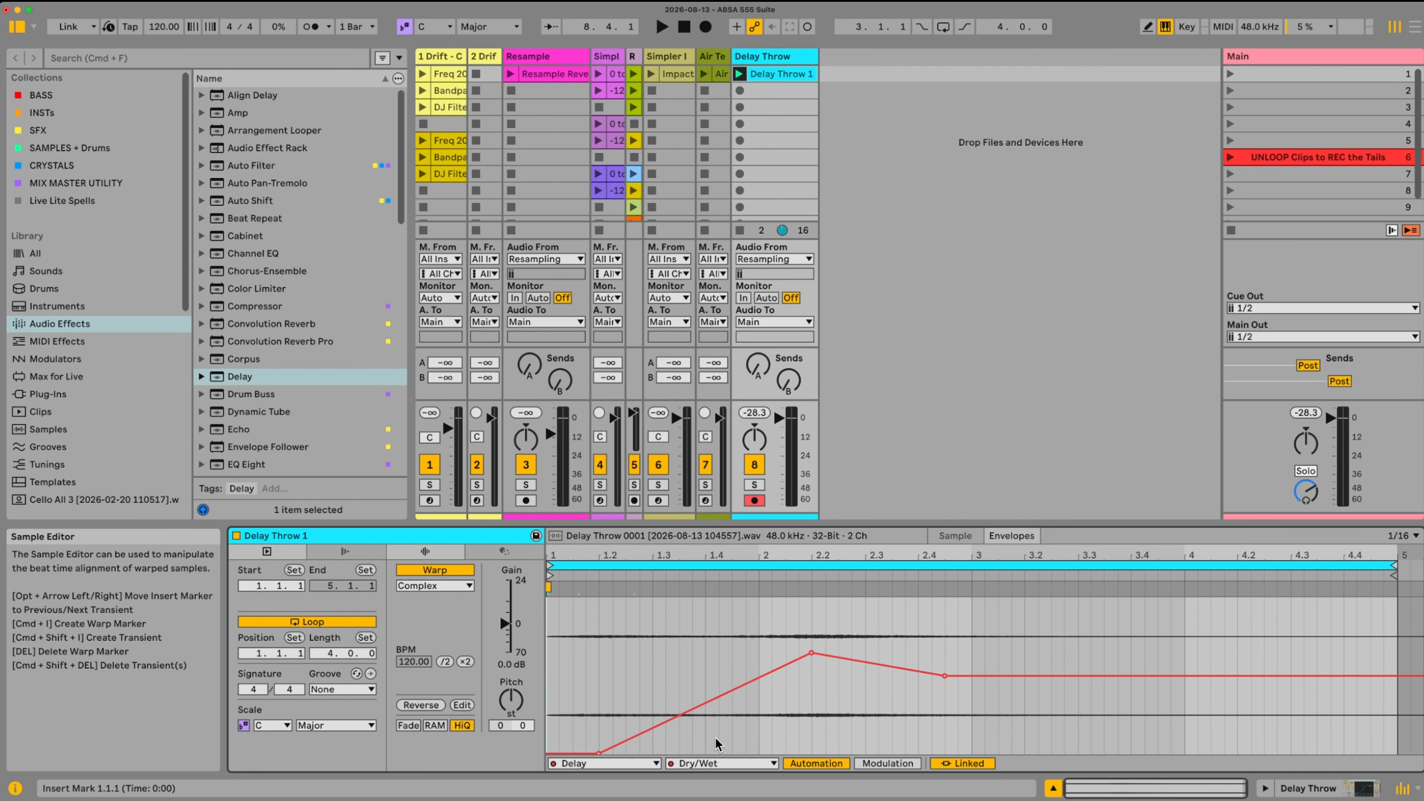
left_click(665, 722)
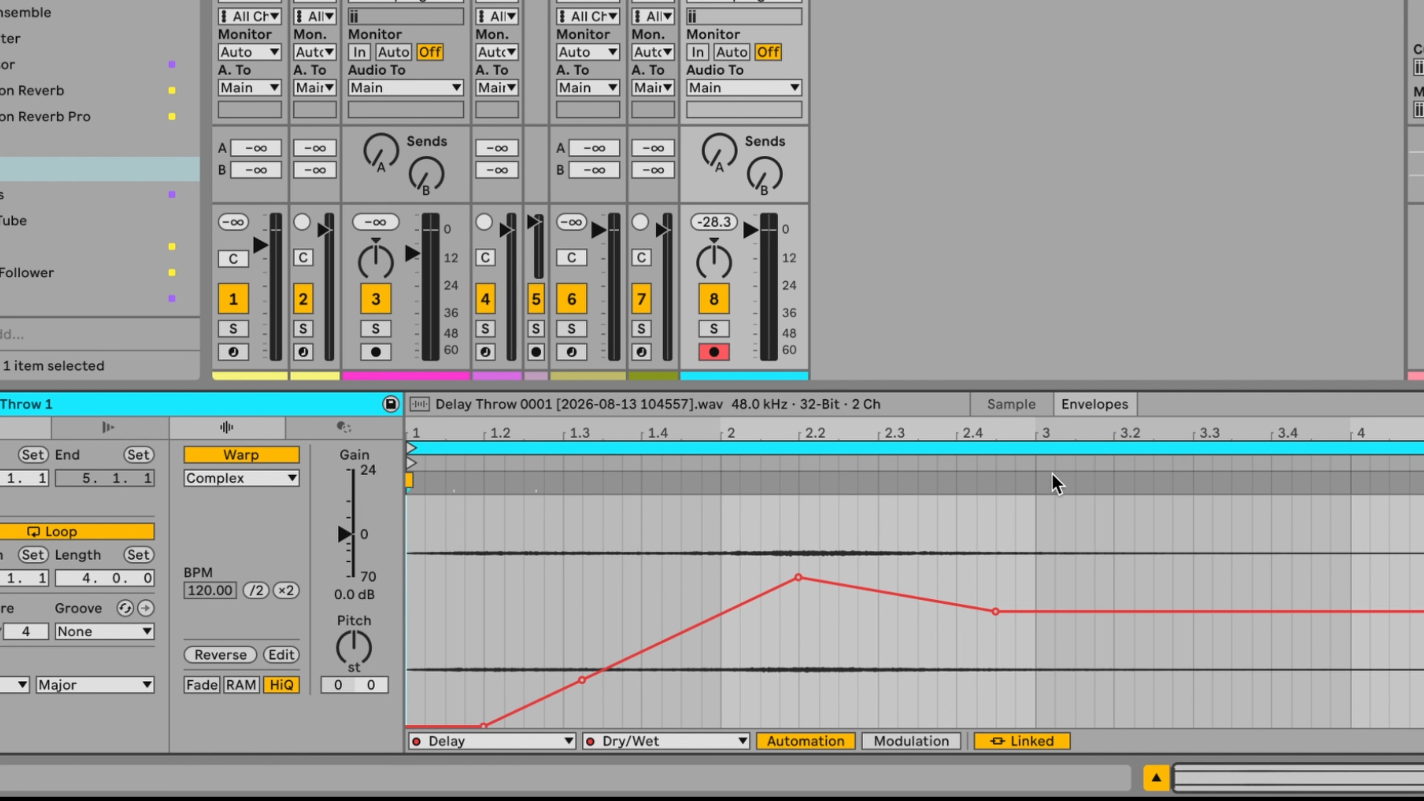
left_click_drag(1074, 611, 1074, 496)
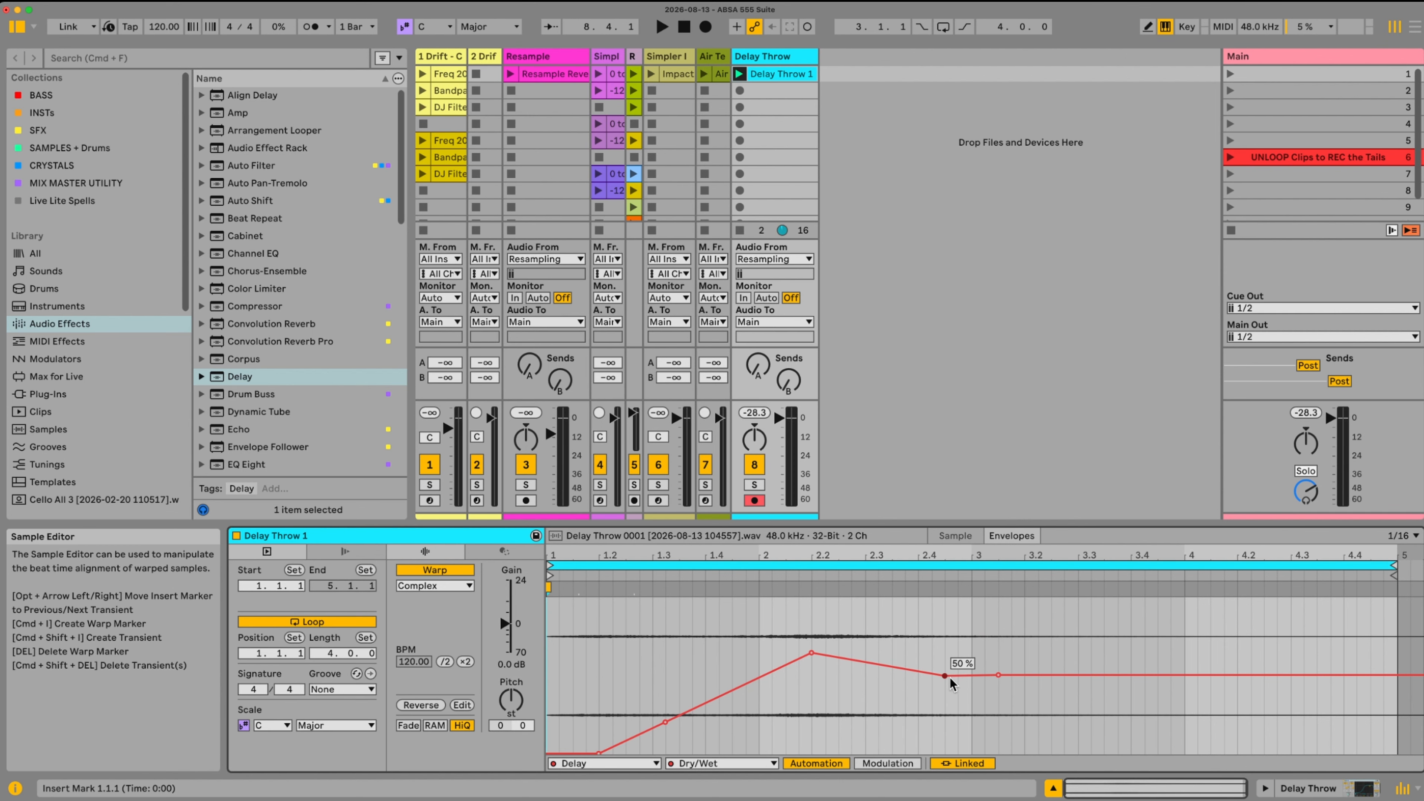
left_click(1000, 676)
Play the Delay Throw 1 clip and clear its Delay Dry/Wet envelope.
key("space")
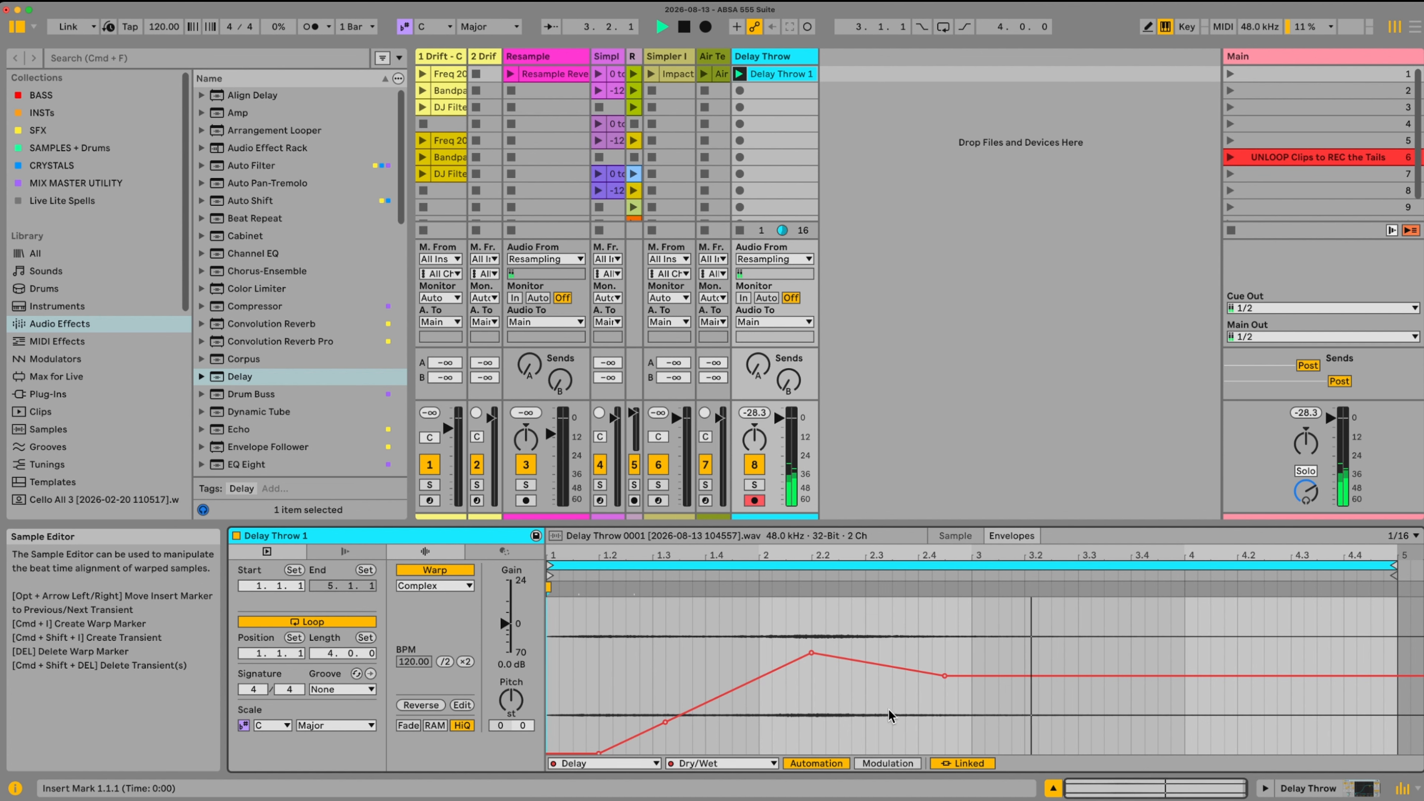
right_click(905, 671)
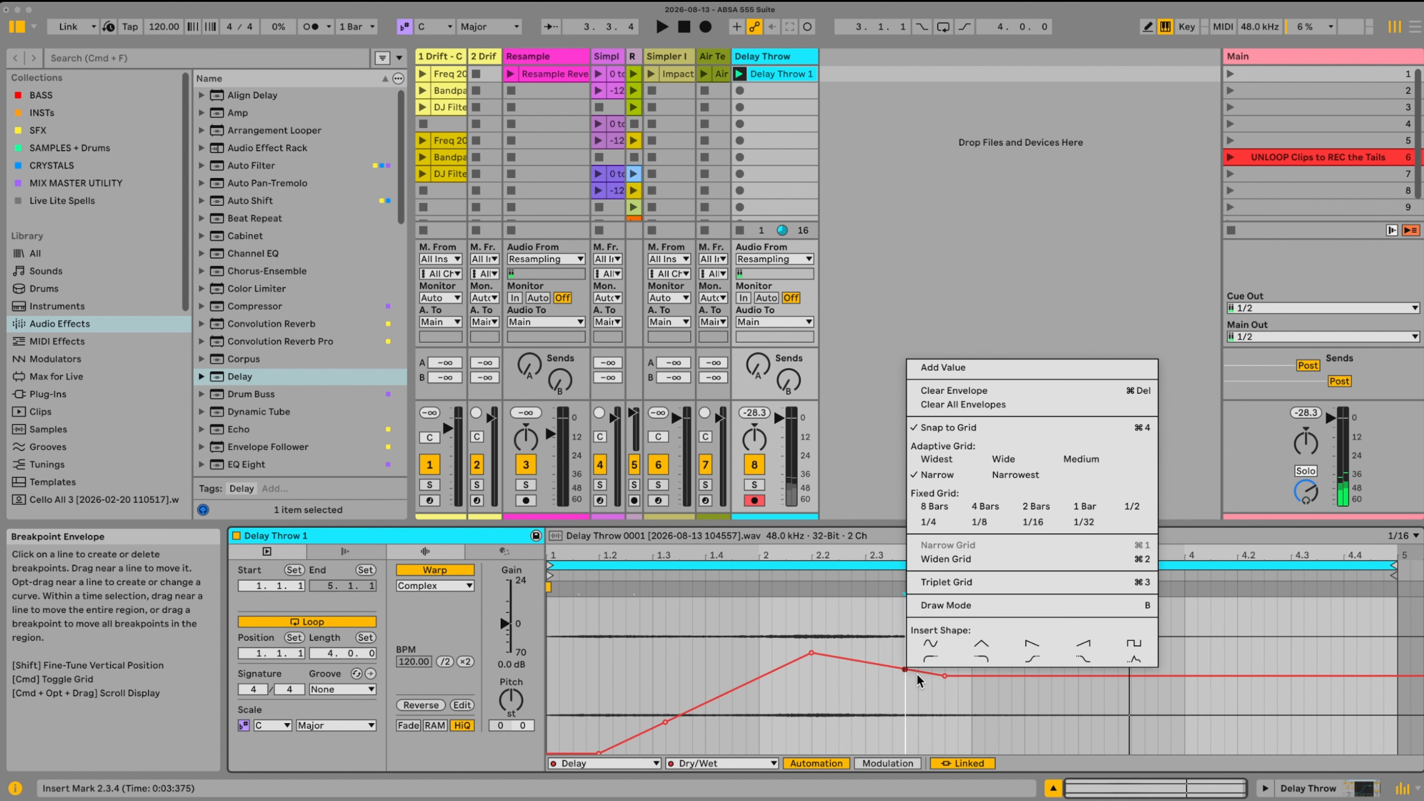
left_click(954, 392)
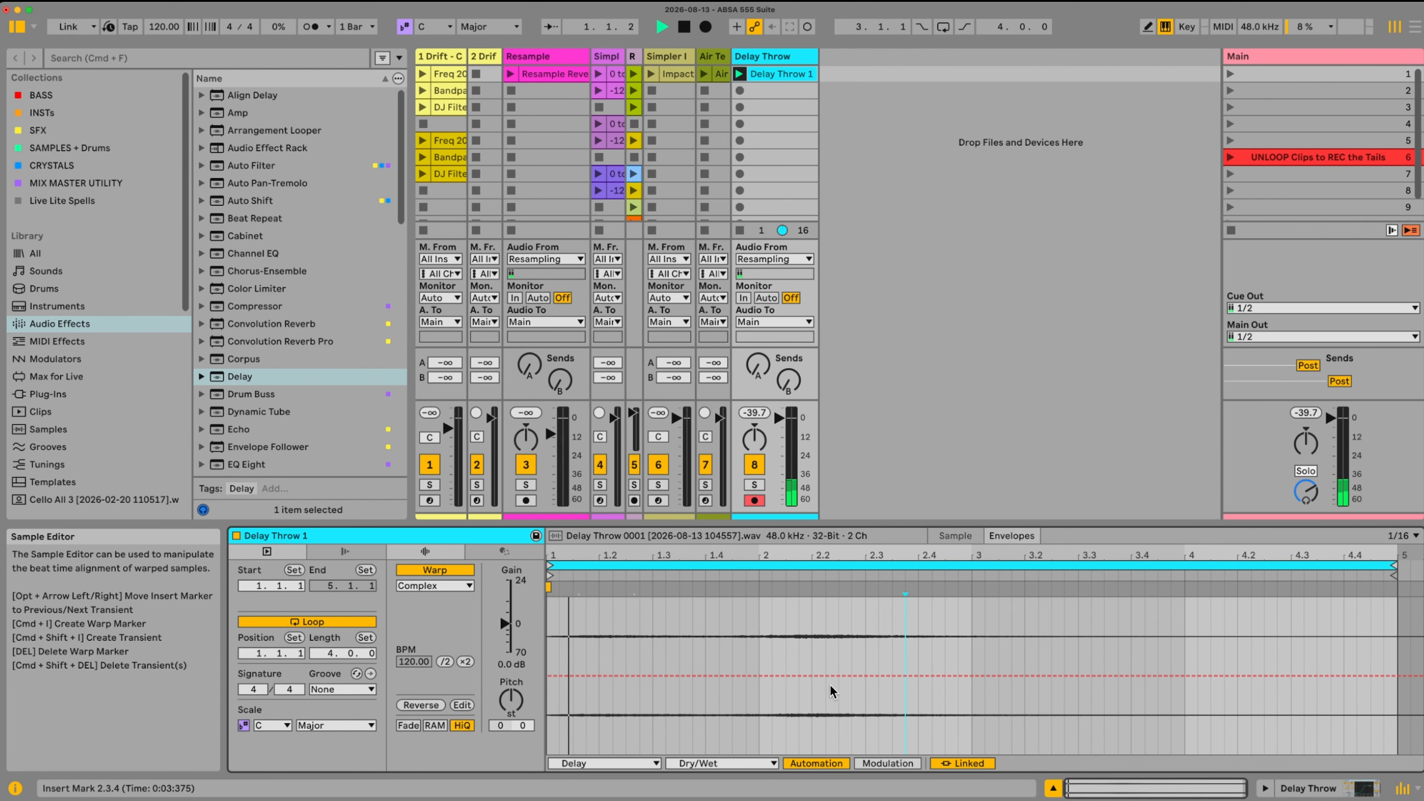
Return to the Delay device and session-record a first pass of Dry/Wet movements into the clip on the armed Delay Throw track.
key("shift+Tab")
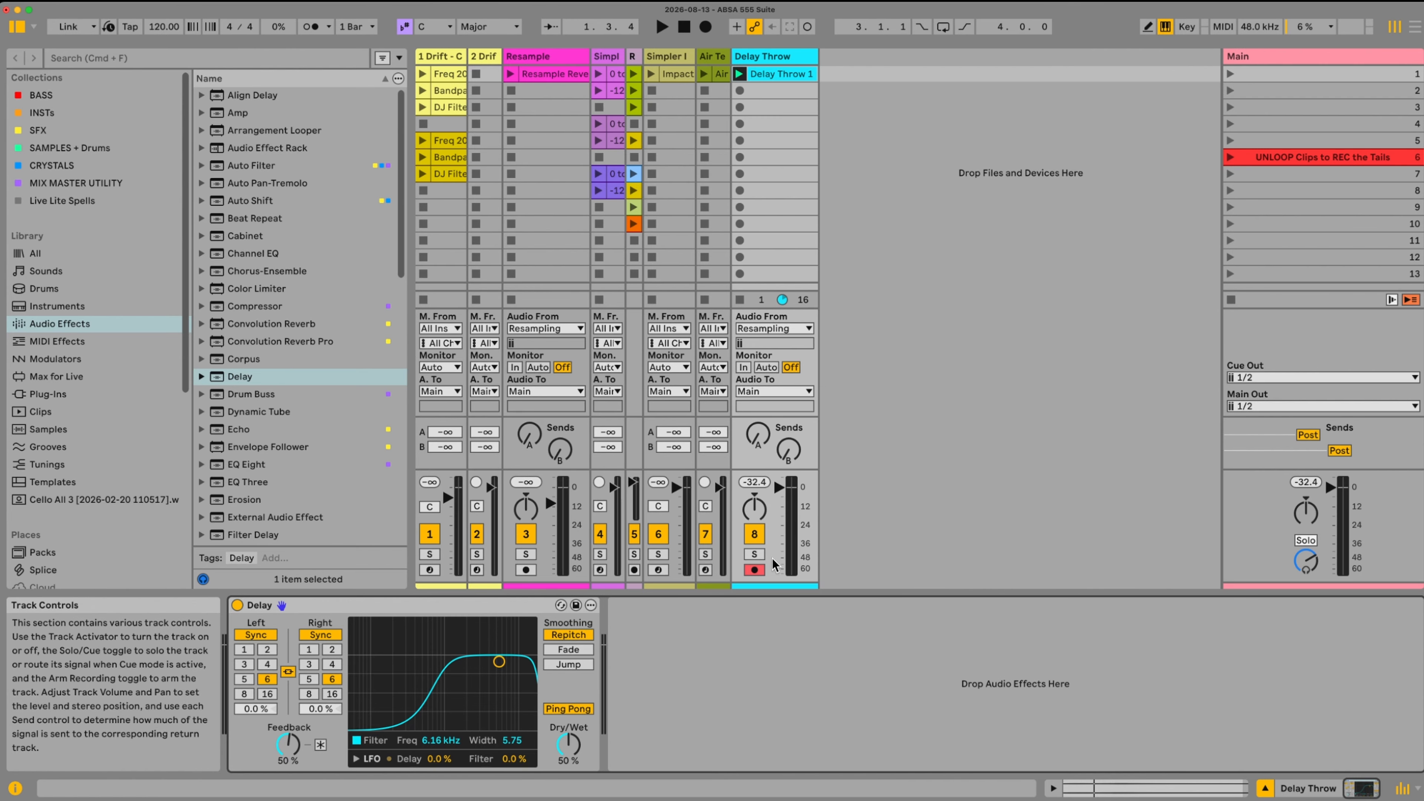
left_click(754, 570)
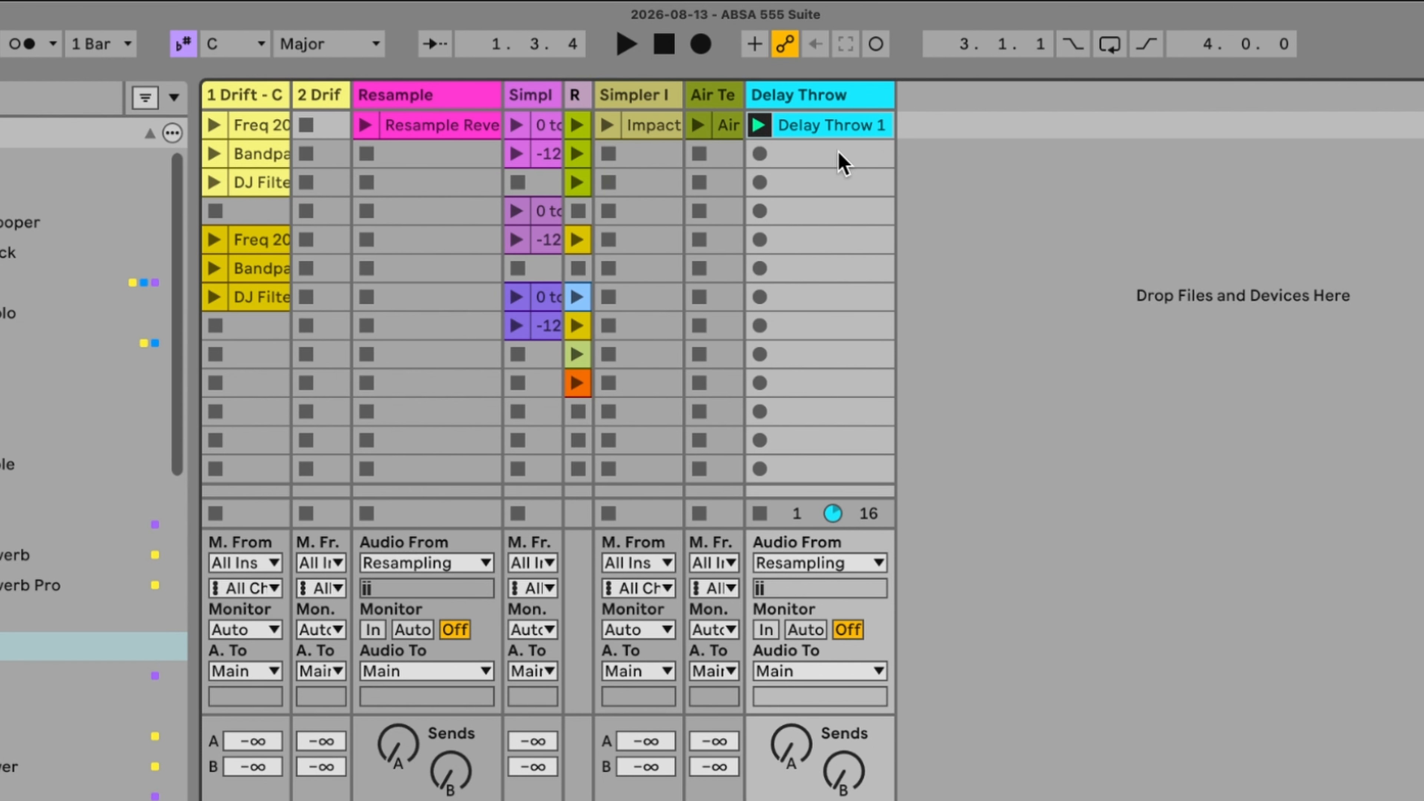
left_click(787, 51)
left_click(786, 46)
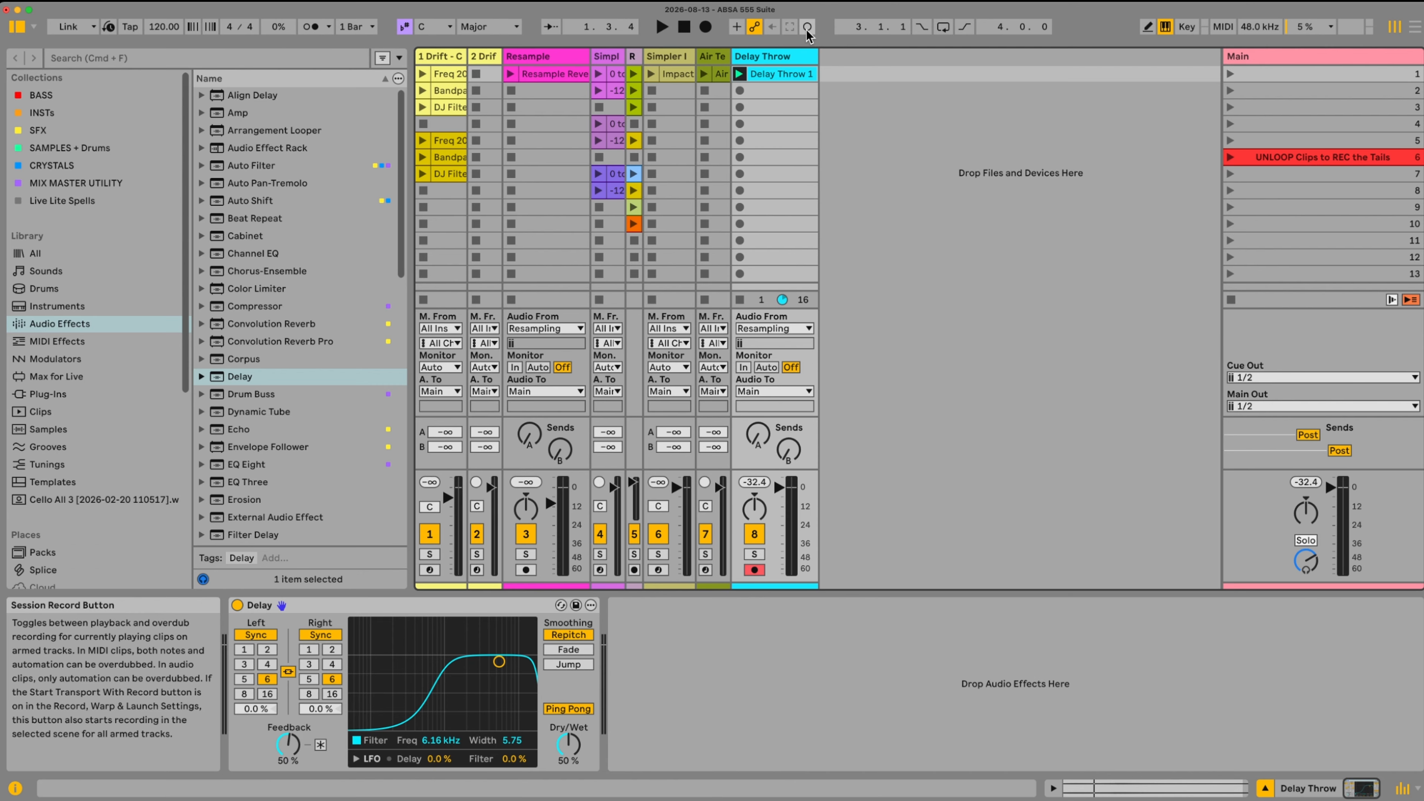
left_click(807, 30)
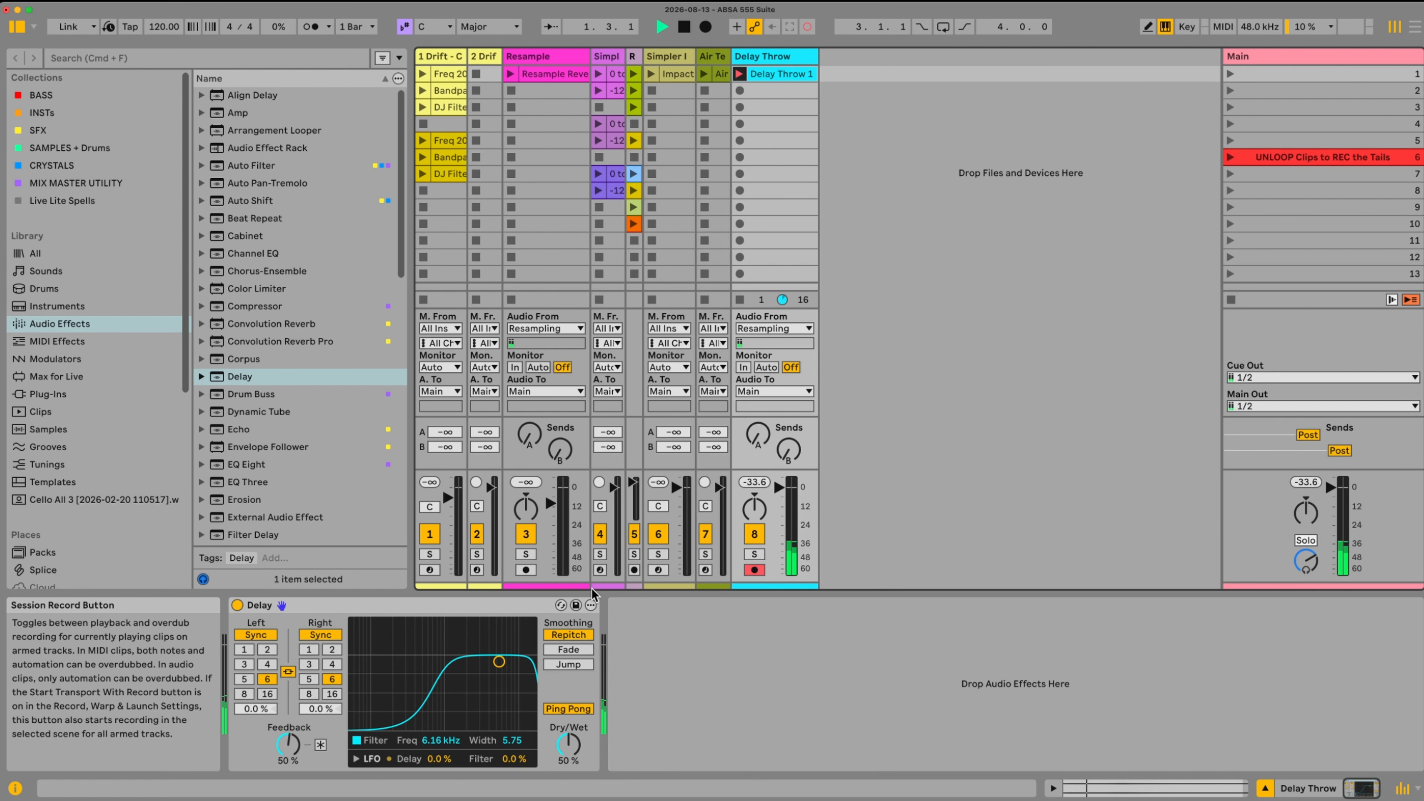
left_click_drag(568, 745, 565, 751)
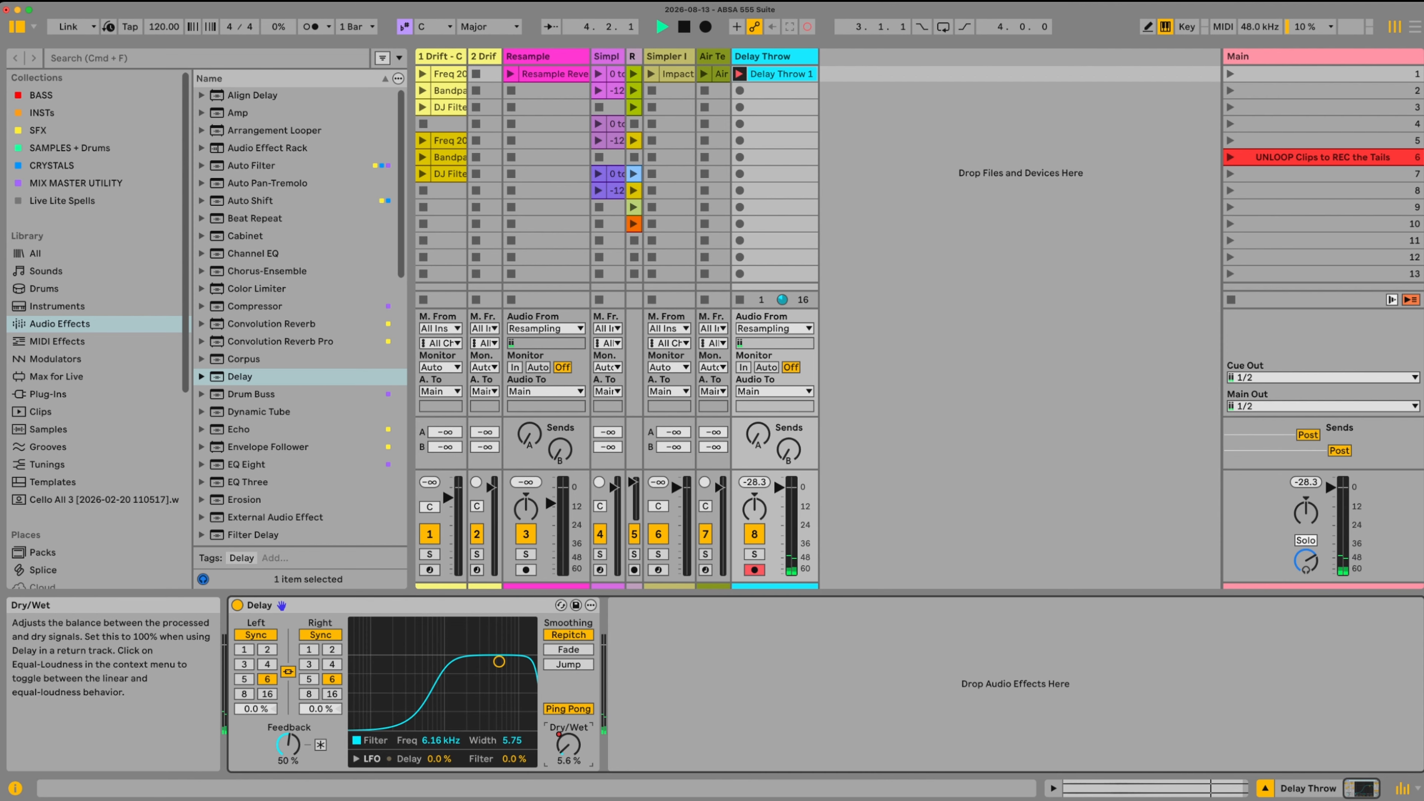
Delete the recorded automation from Delay's Dry/Wet control and set Dry/Wet to 0%.
right_click(566, 750)
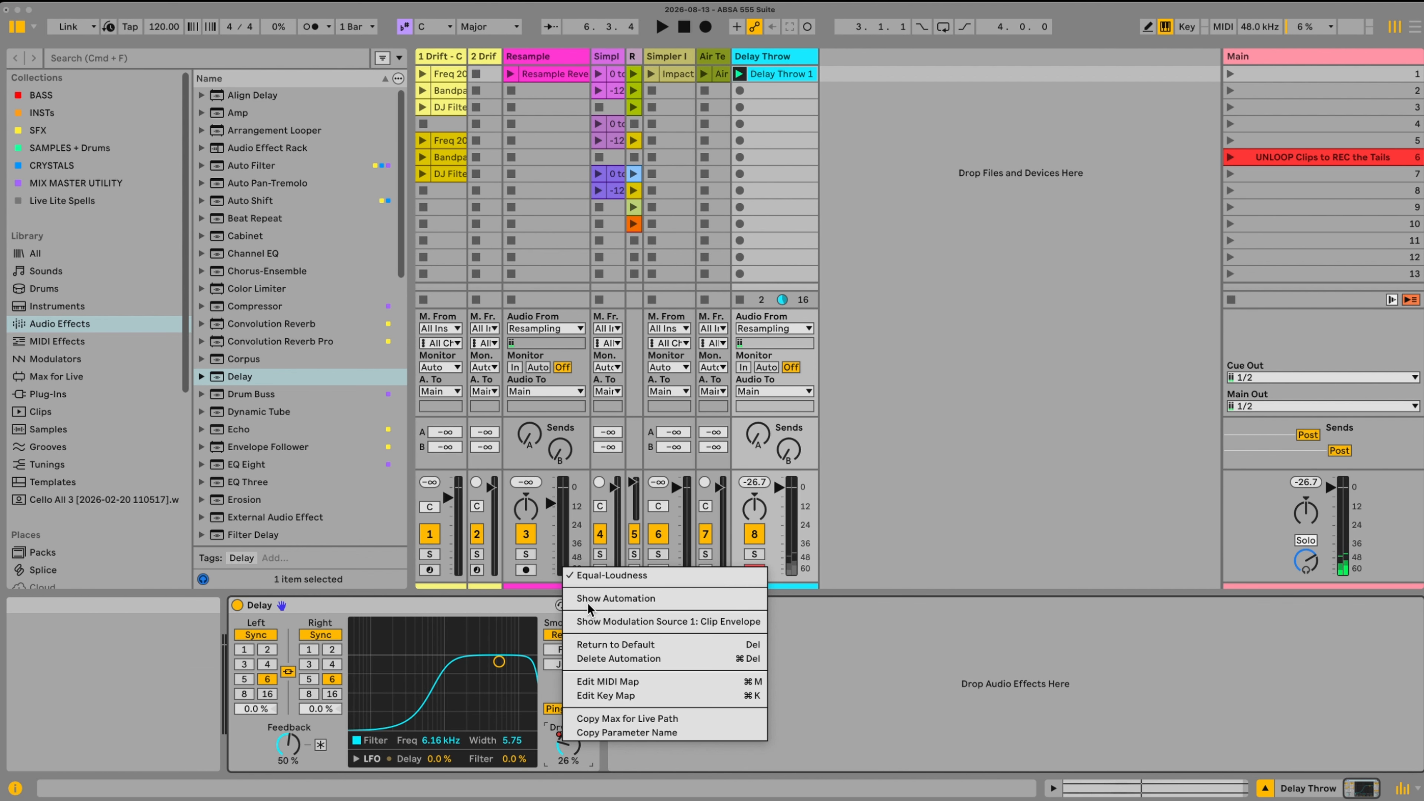
left_click(605, 658)
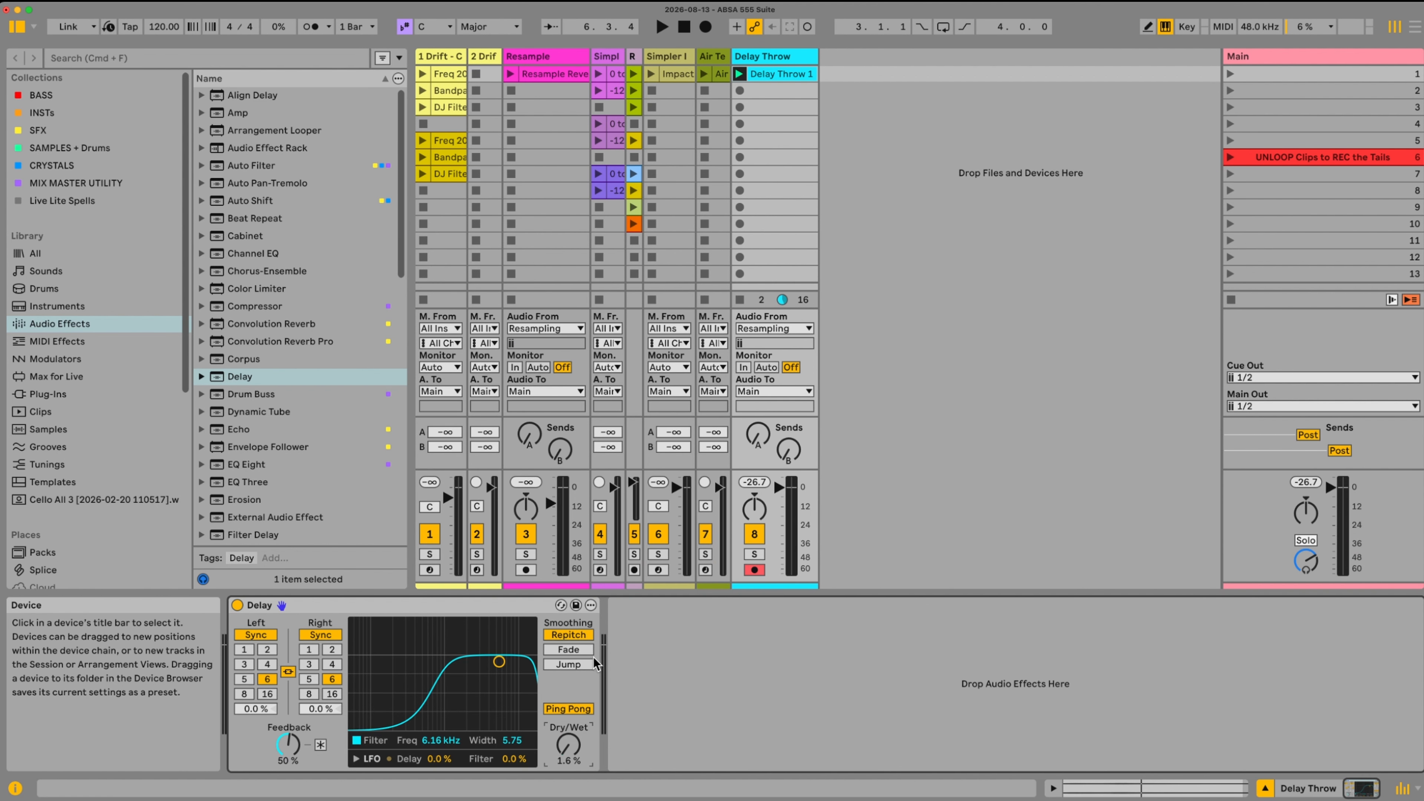
mouse_move(566, 746)
left_mouse_down()
mouse_move(566, 701)
mouse_move(566, 746)
left_mouse_up()
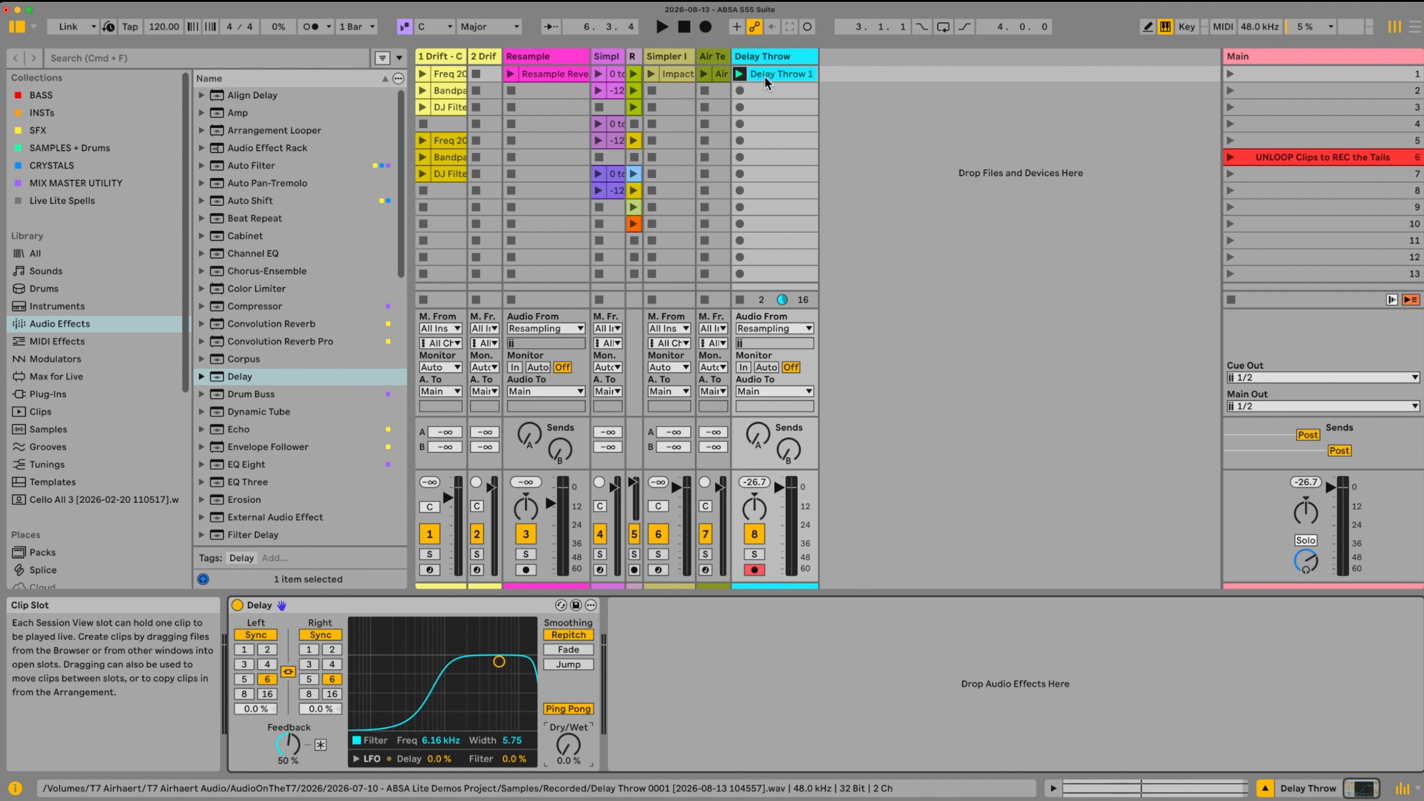
Session-record a new Dry/Wet automation pass into the clip, sweeping up from 0% and ending at 71%, and stop playback.
left_click(807, 27)
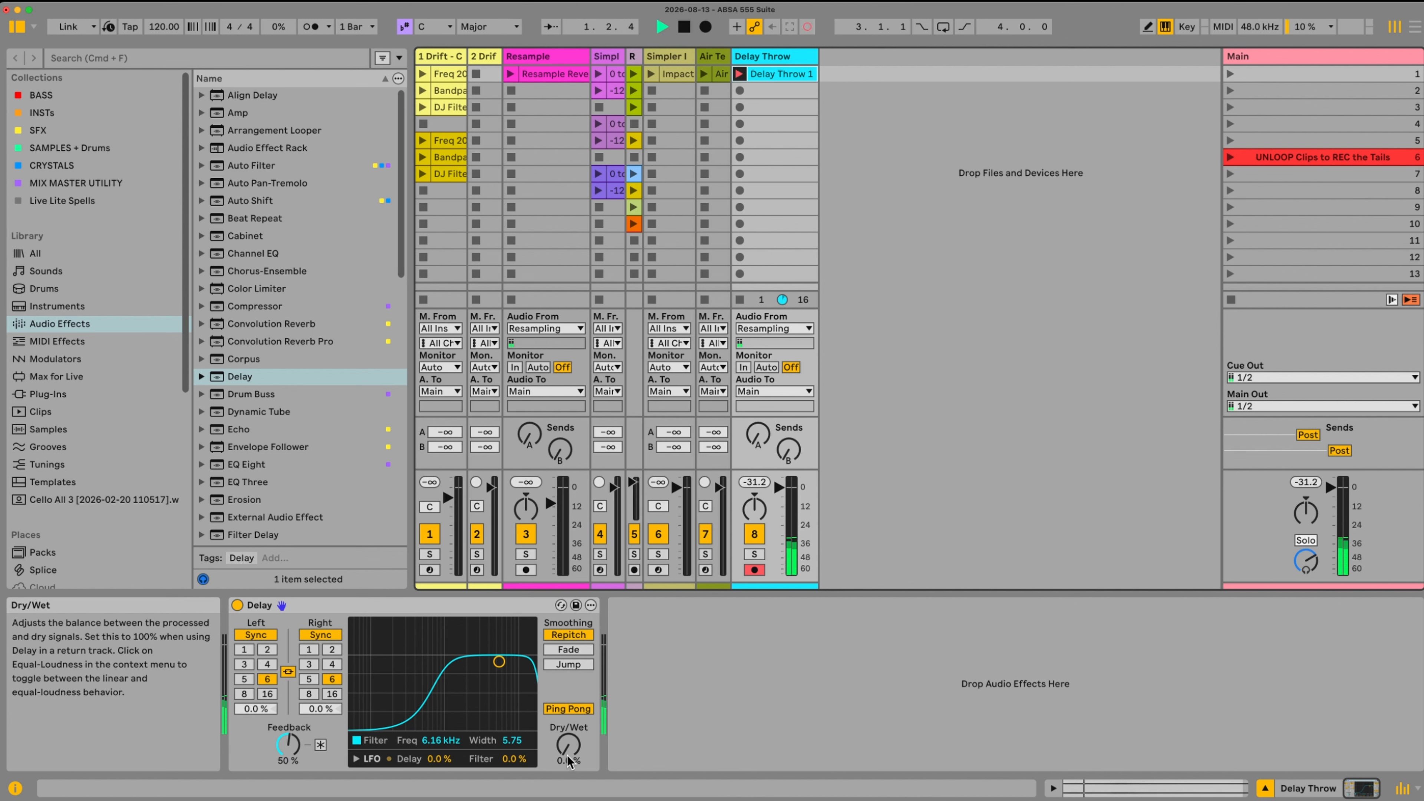
left_click_drag(567, 746, 567, 709)
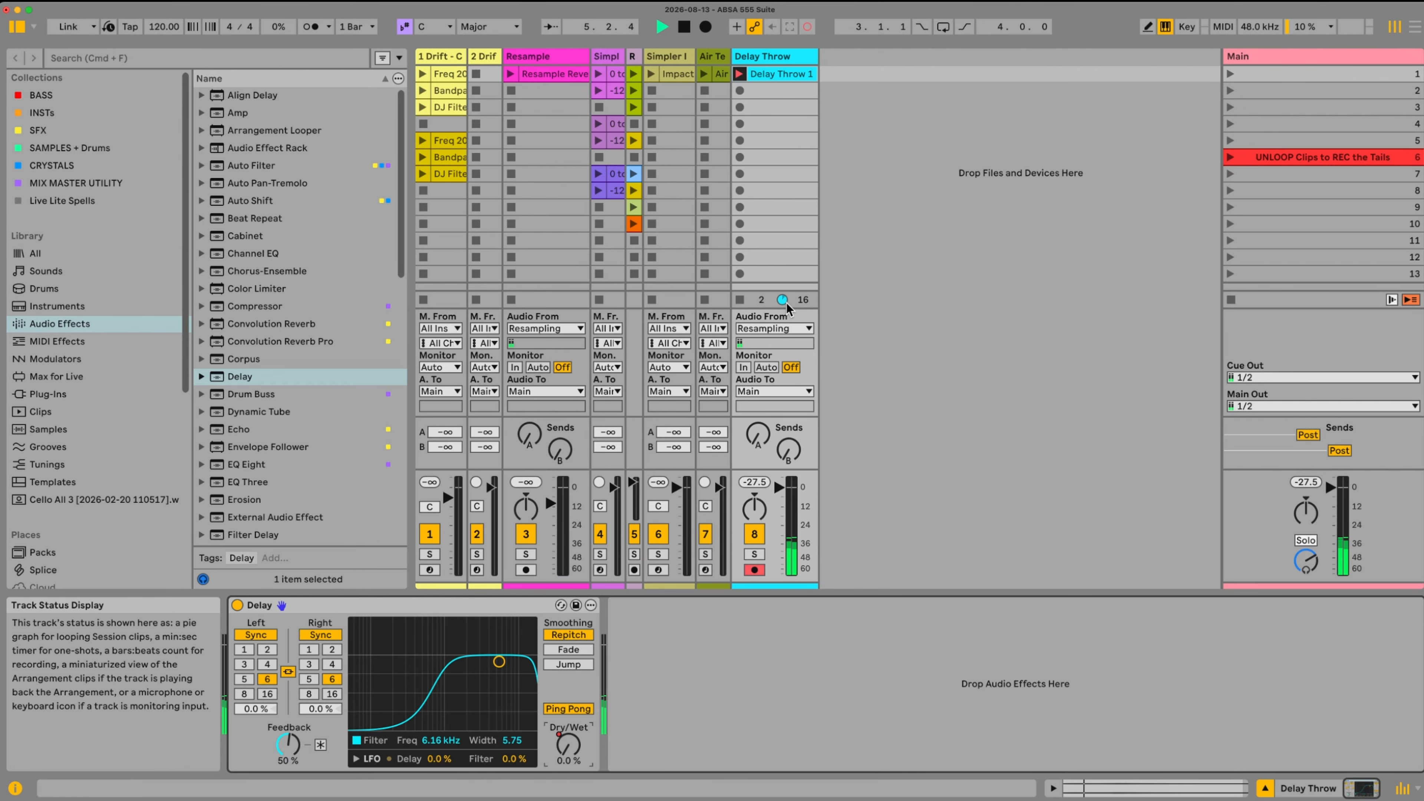
left_click(804, 72)
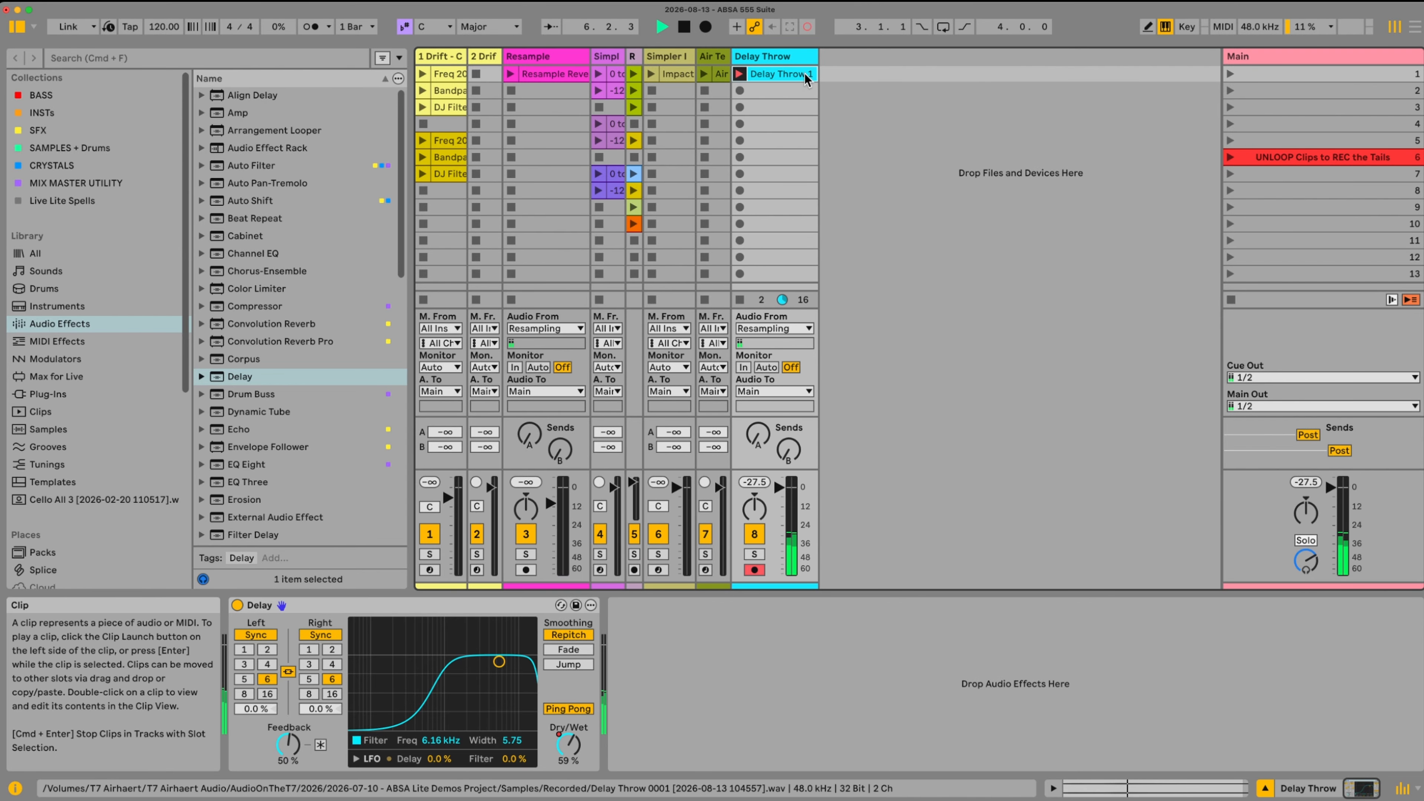
key("space")
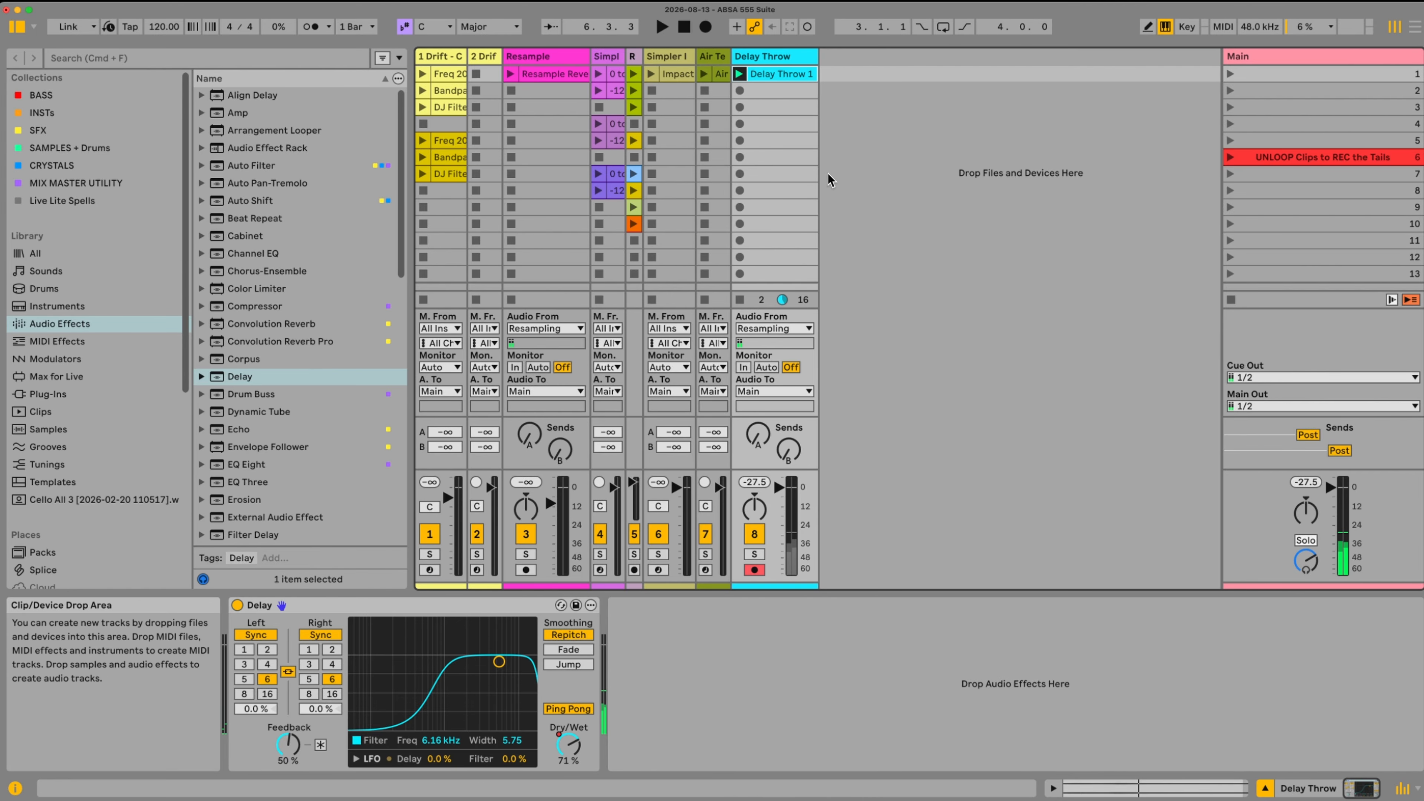
Examine the recorded Dry/Wet envelope in the clip view, alternating with the Delay device view and finishing on the device.
key("shift+Tab")
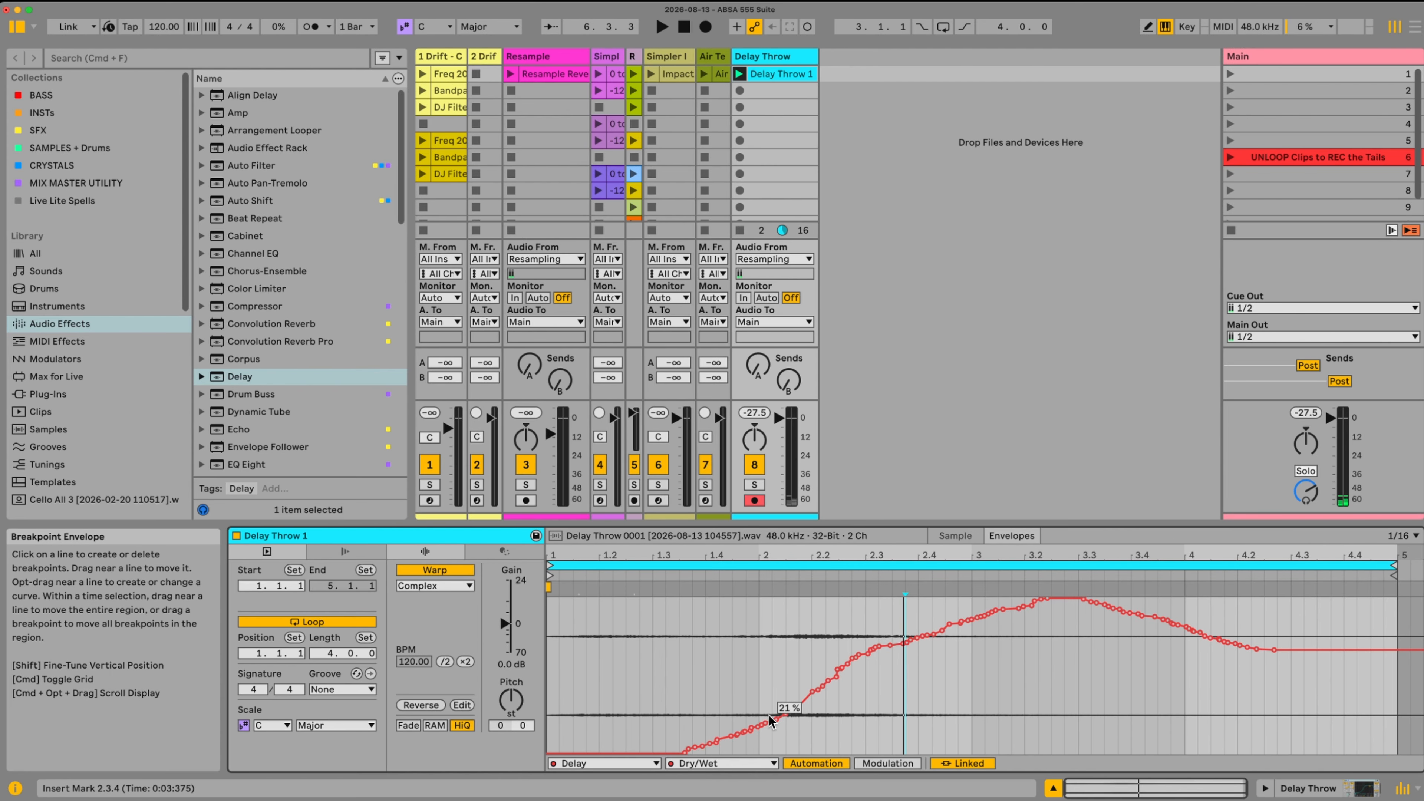
key("shift+Tab")
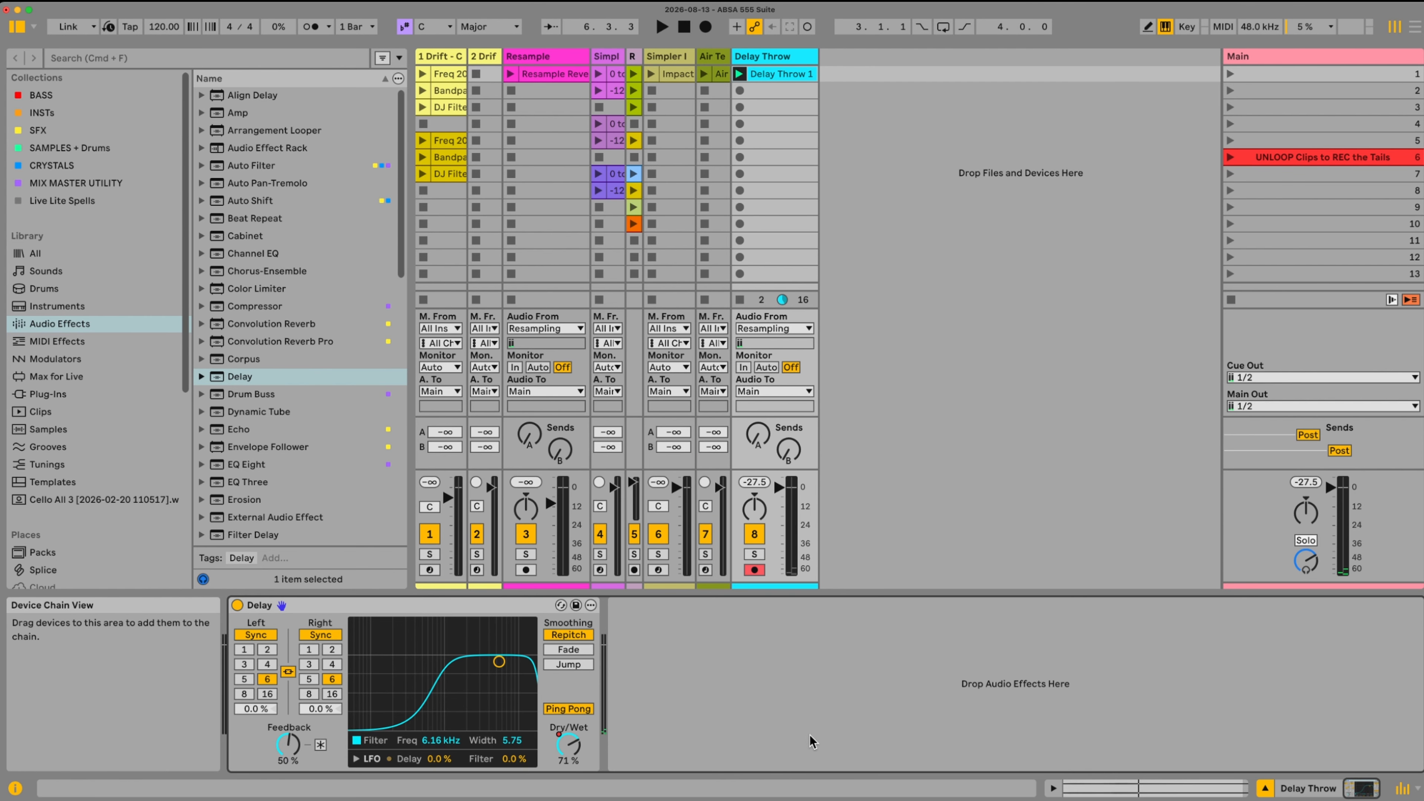
key("shift+Tab")
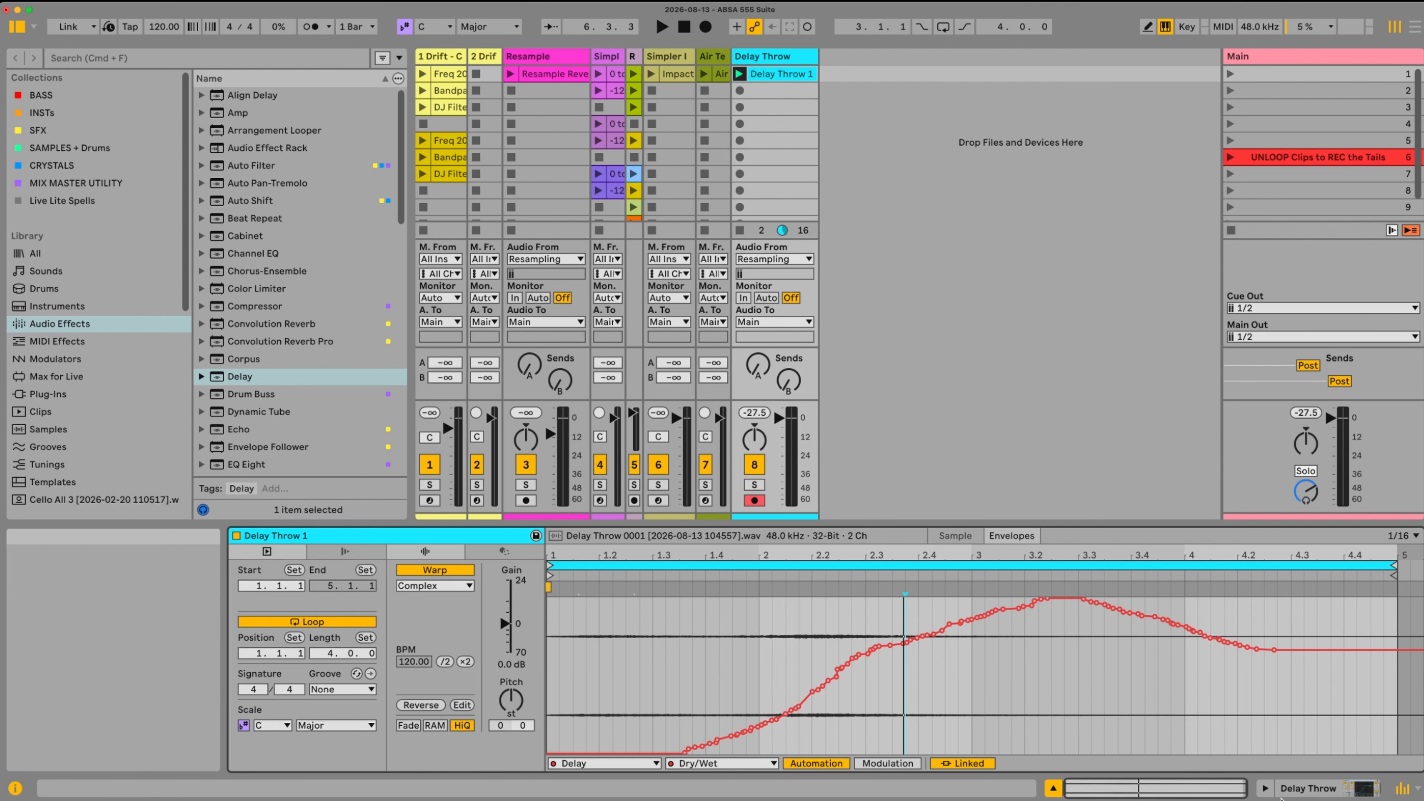
left_click(1308, 793)
left_click(1211, 792)
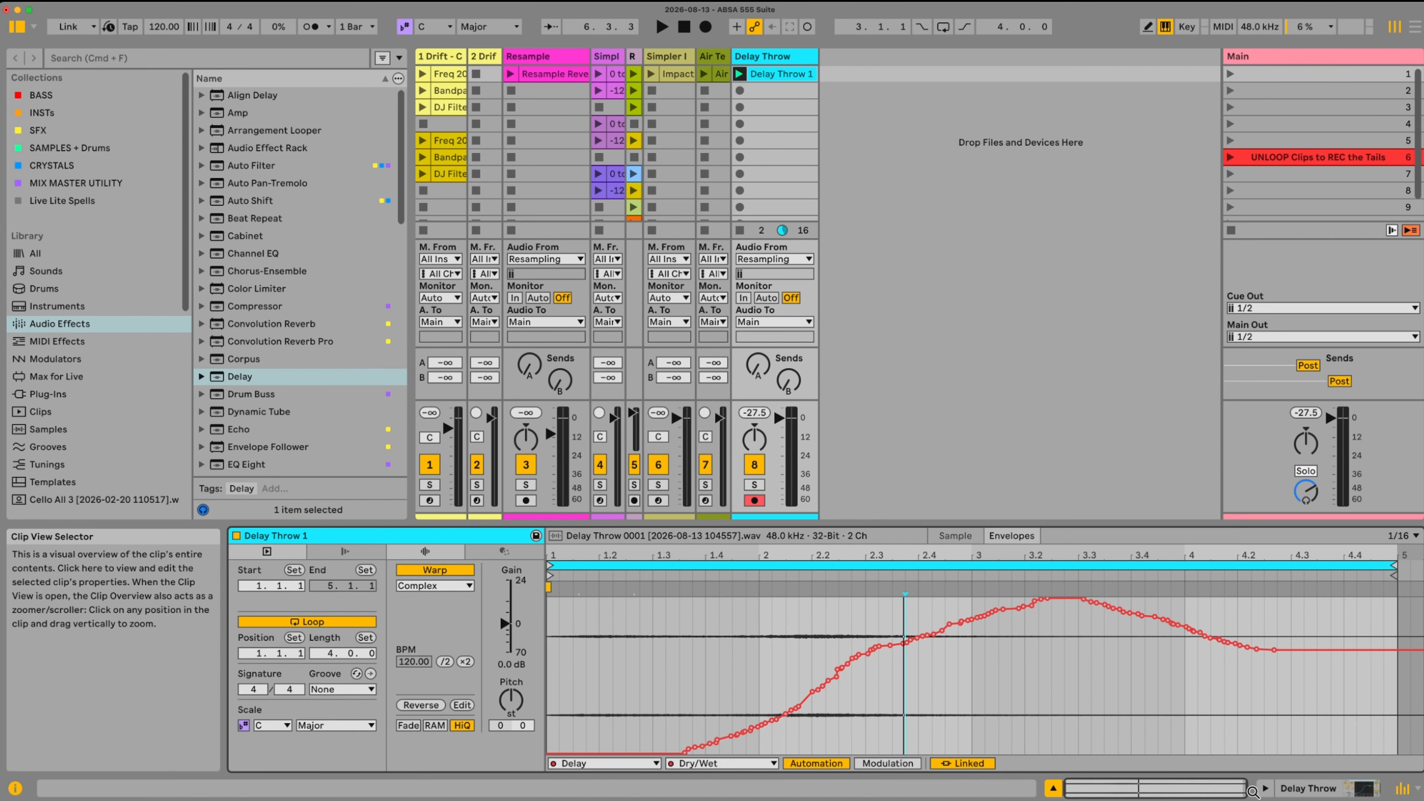
left_click(1295, 793)
left_click(1212, 791)
left_click(1307, 794)
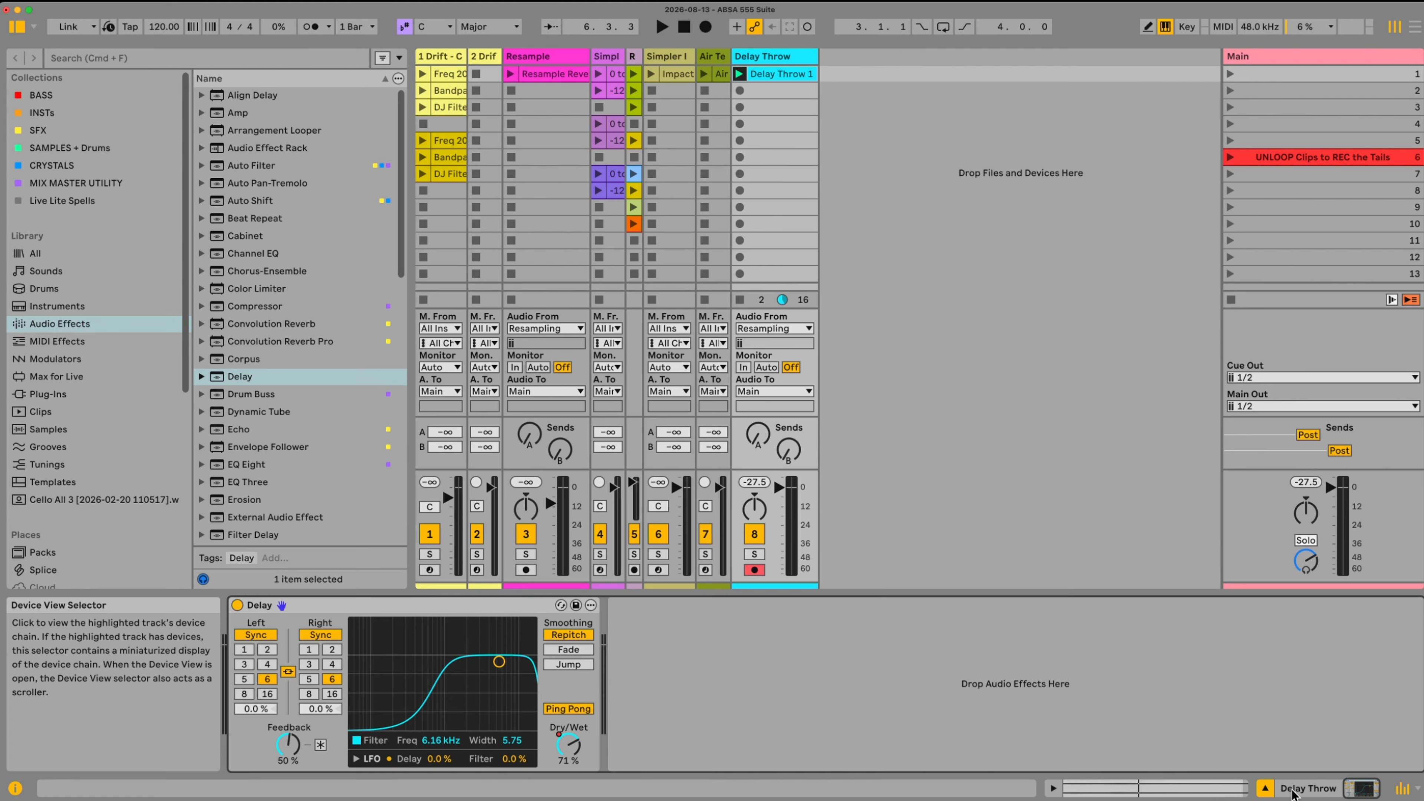
Examine the recorded Dry/Wet envelope in the Delay Throw 1 clip, comparing it with the Delay device view.
left_click(1211, 792)
left_click(1301, 793)
left_click(1232, 789)
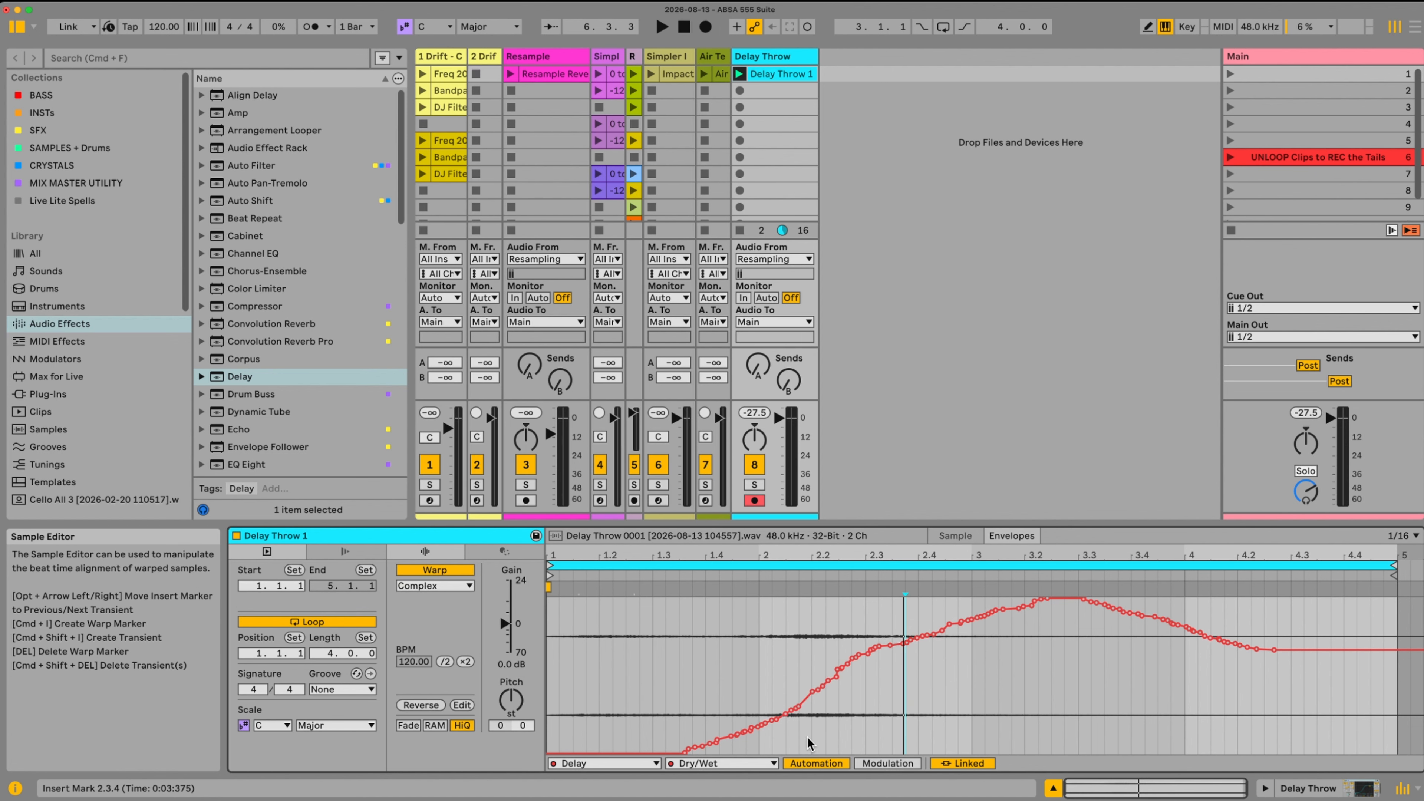
Return to the Delay device on the Delay Throw track and turn on MIDI mapping mode.
key("shift+Tab")
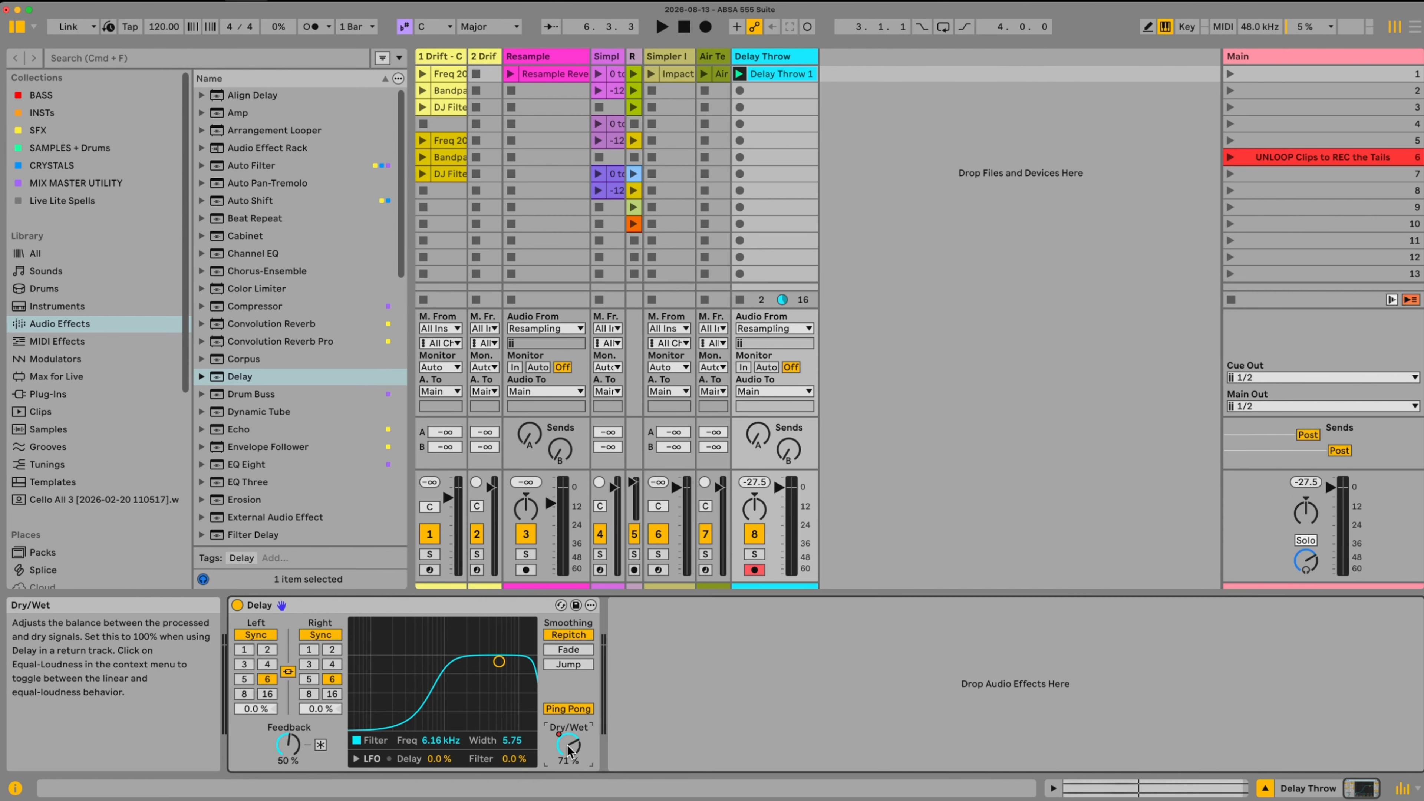
key("super+m")
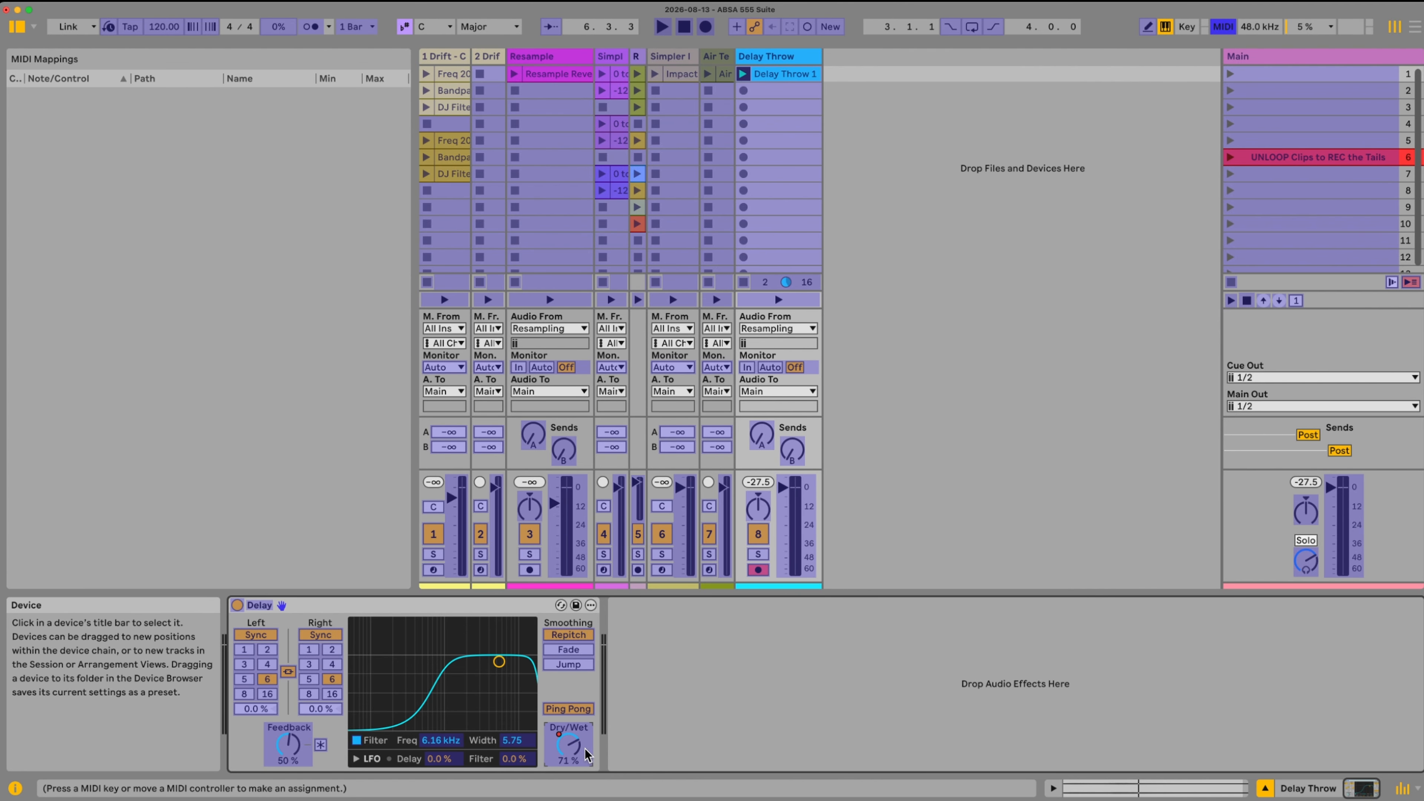
left_click(820, 638)
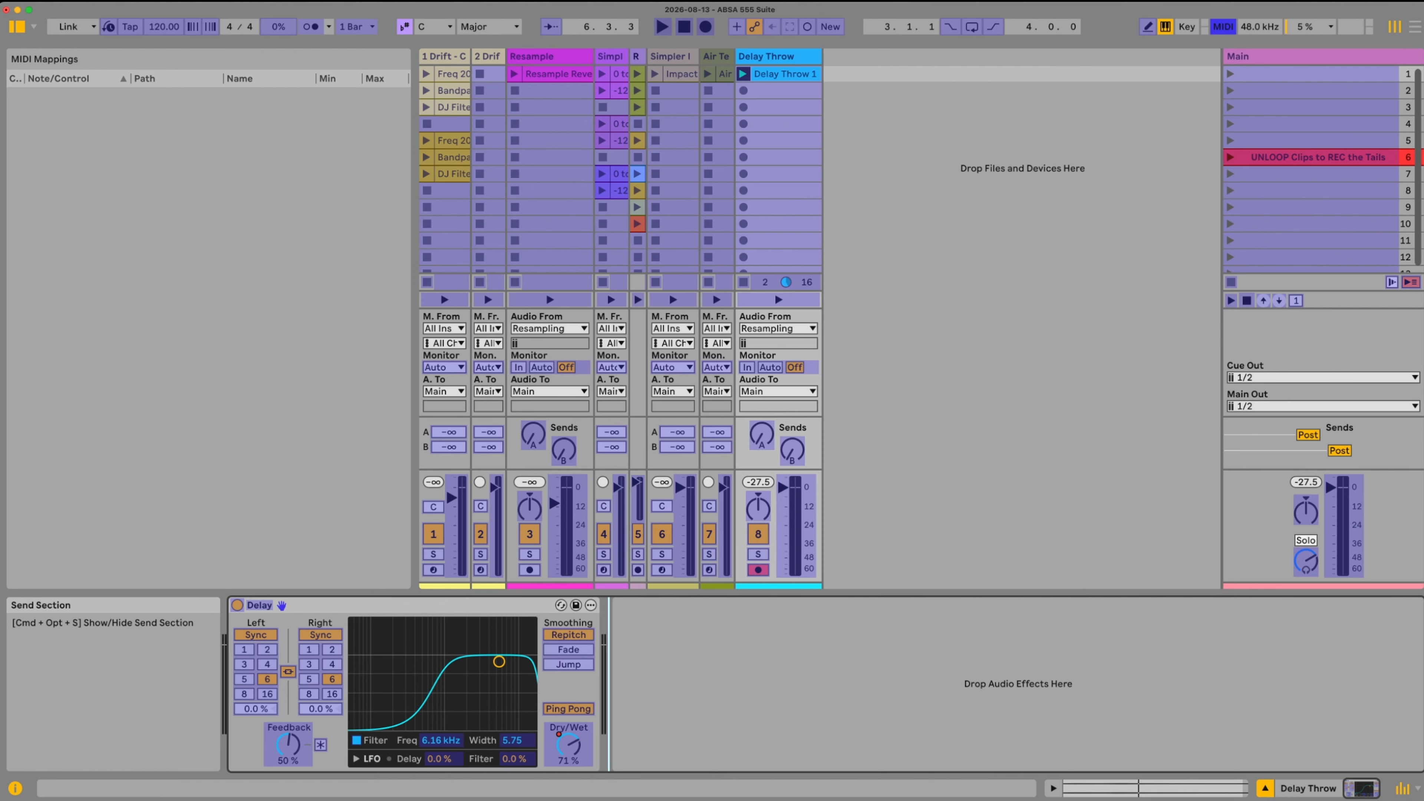
key("super+comma")
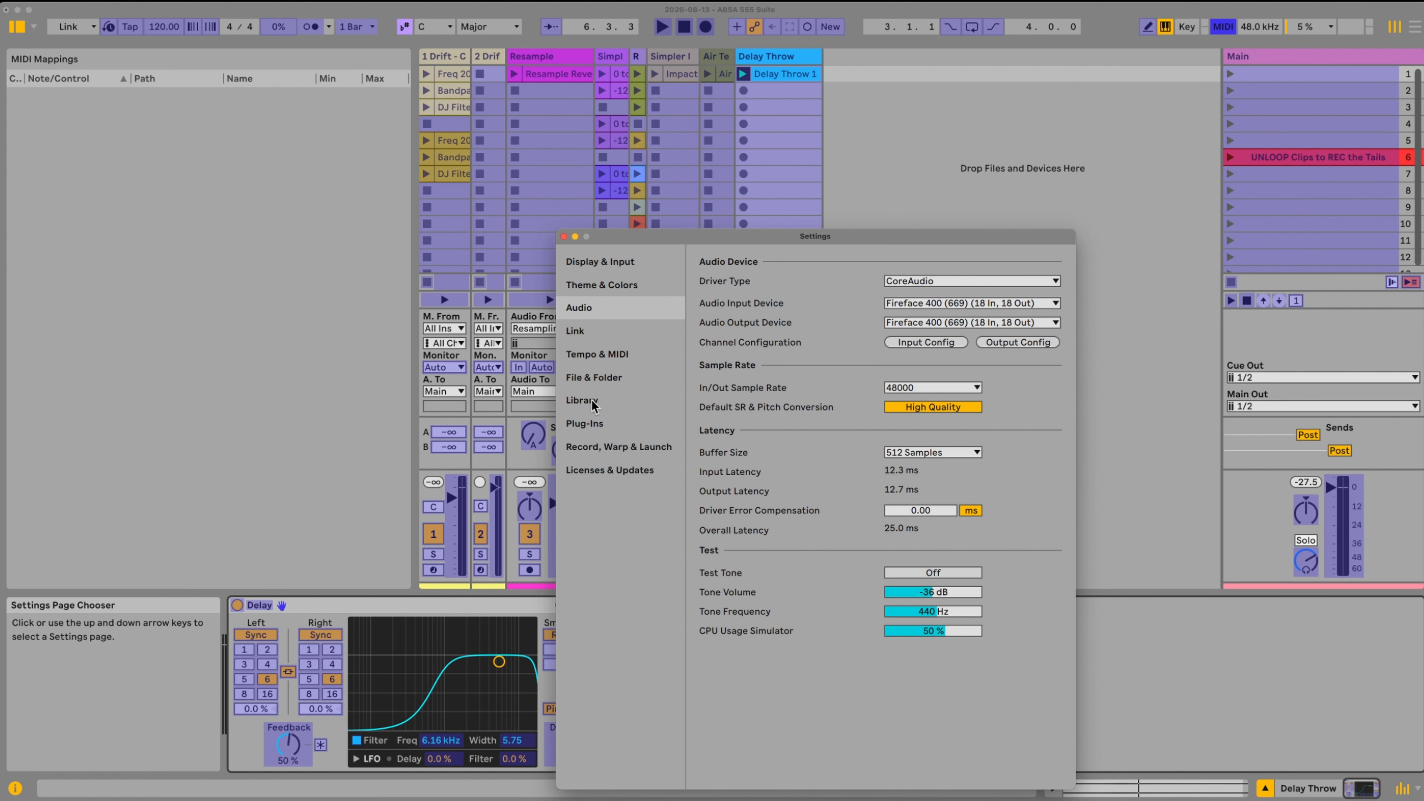
key("Escape")
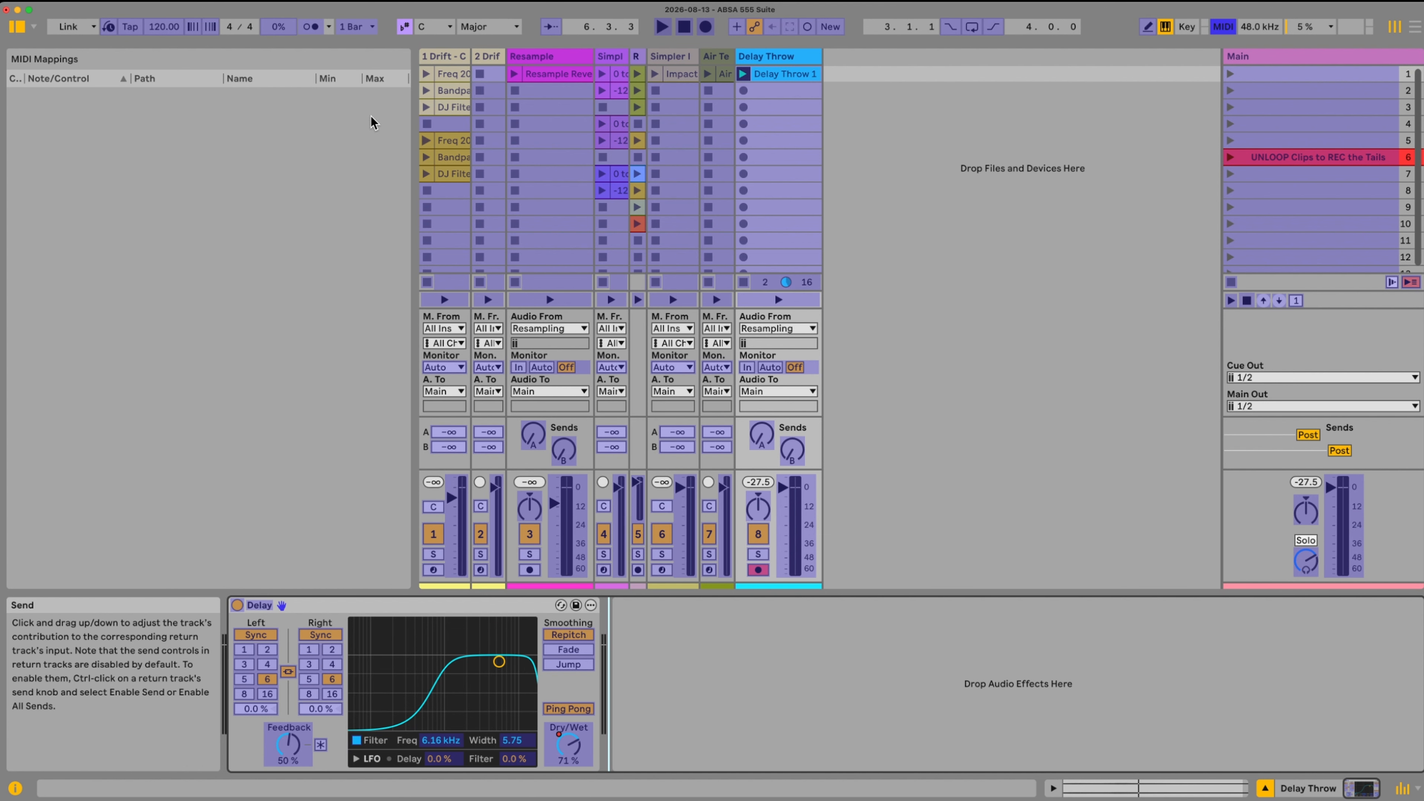
left_click(40, 3)
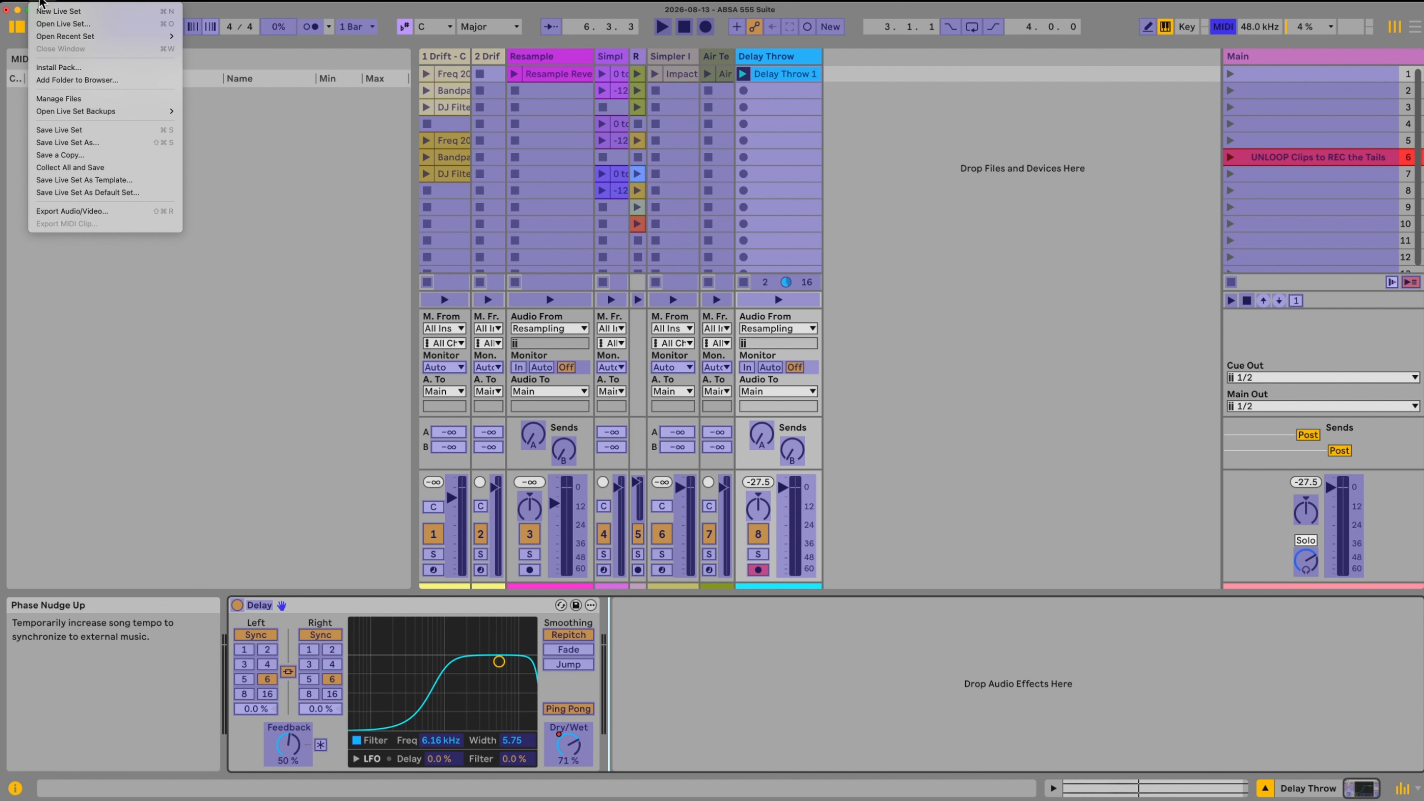
mouse_move(19, 2)
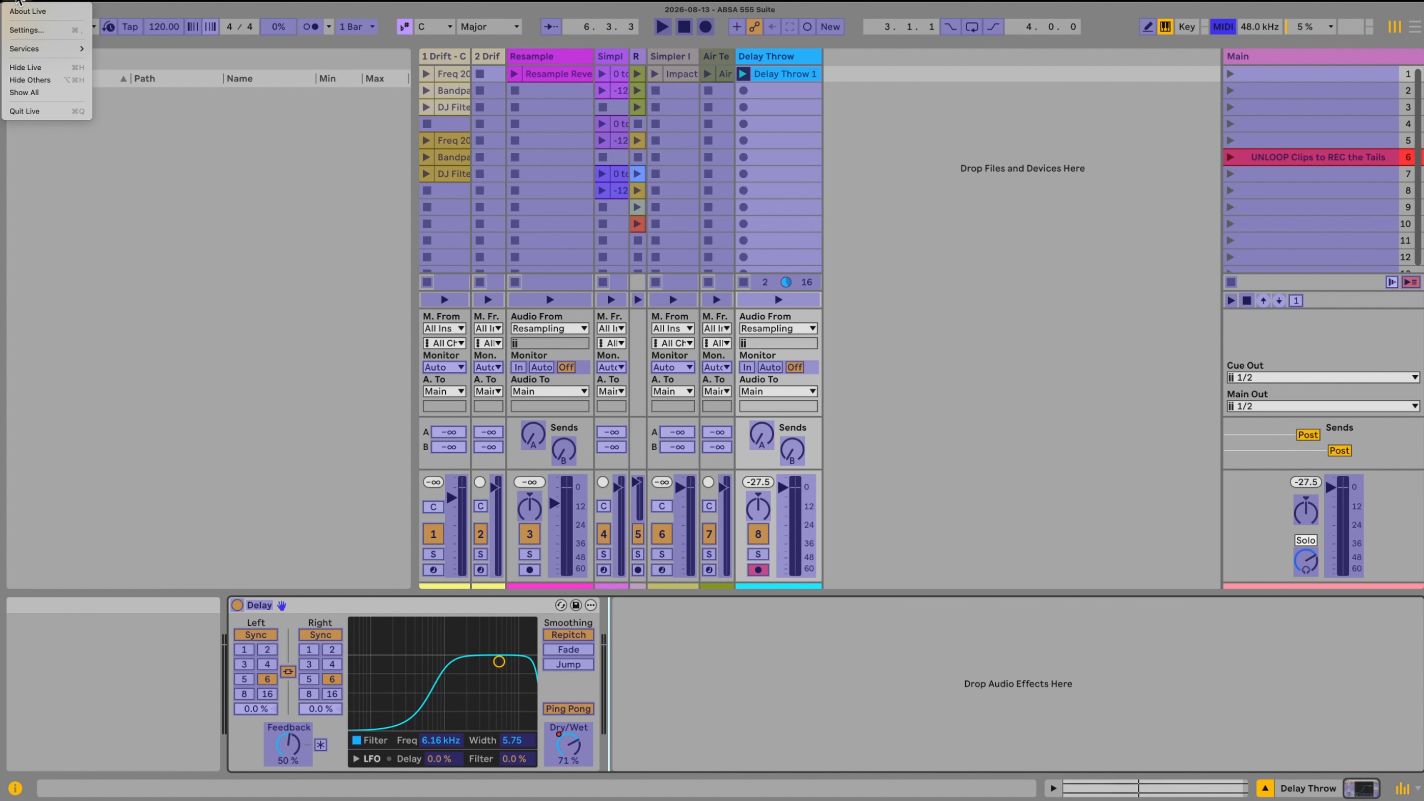
left_click(28, 36)
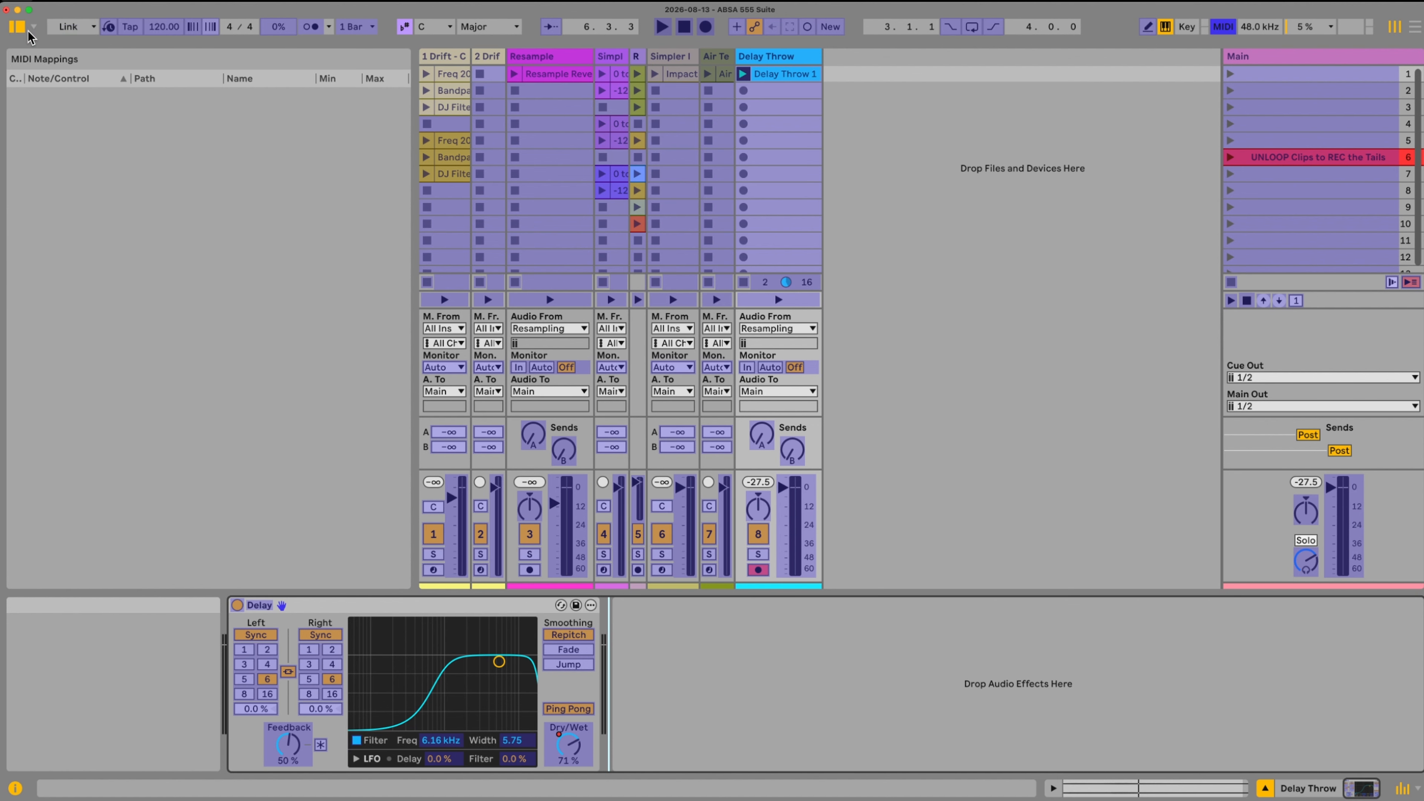
left_click_drag(671, 238, 655, 182)
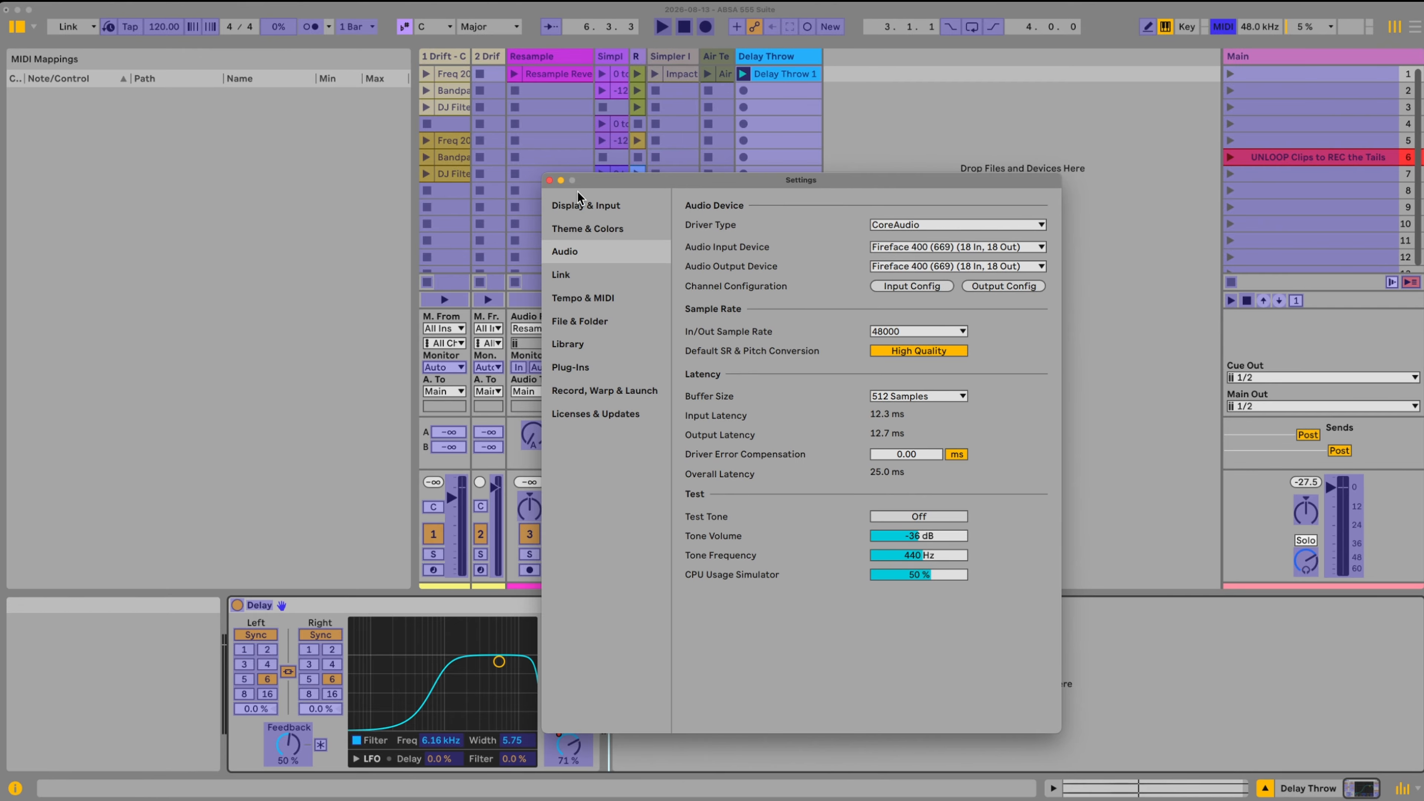
key("Escape")
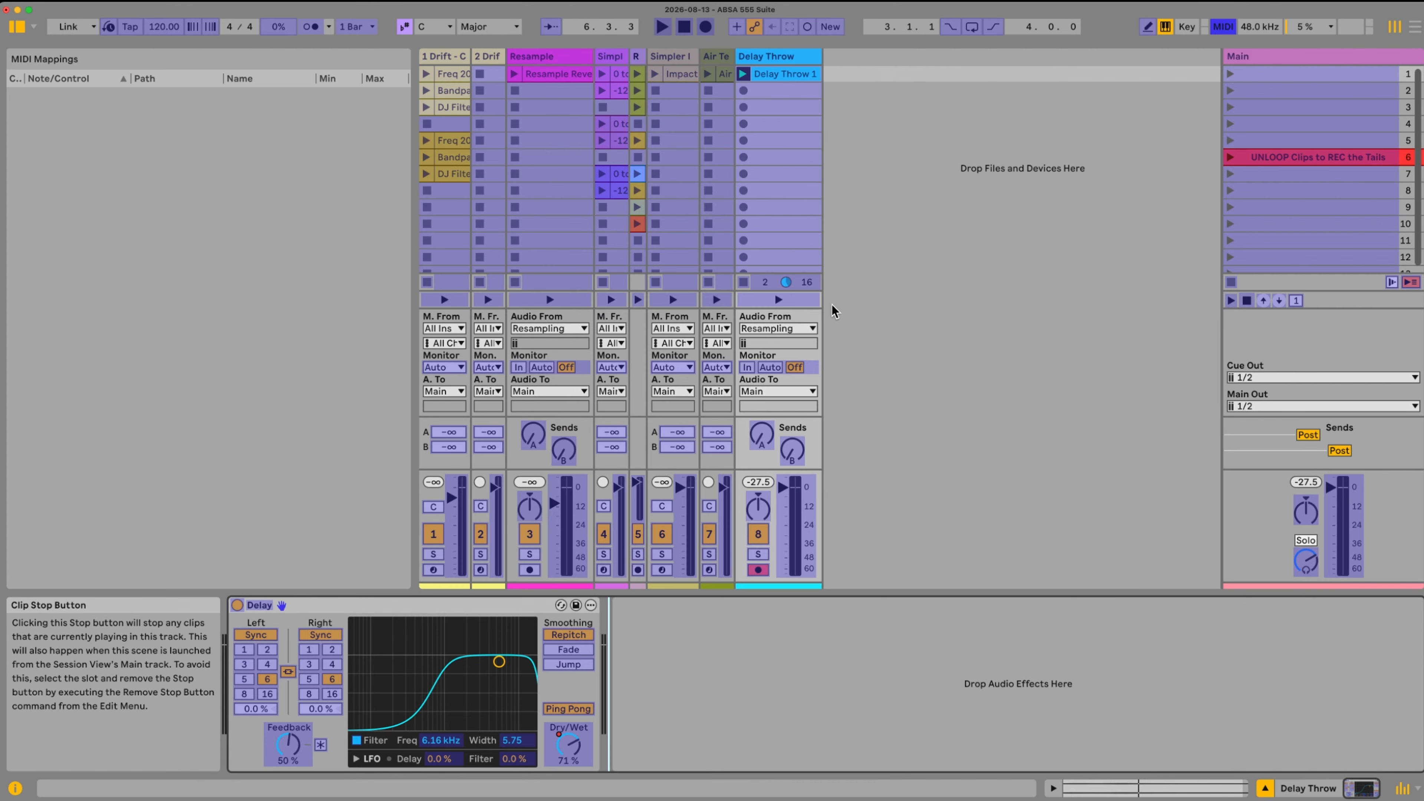
Open the Tempo & MIDI settings and look through the control surfaces available for slot 6.
key("super+comma")
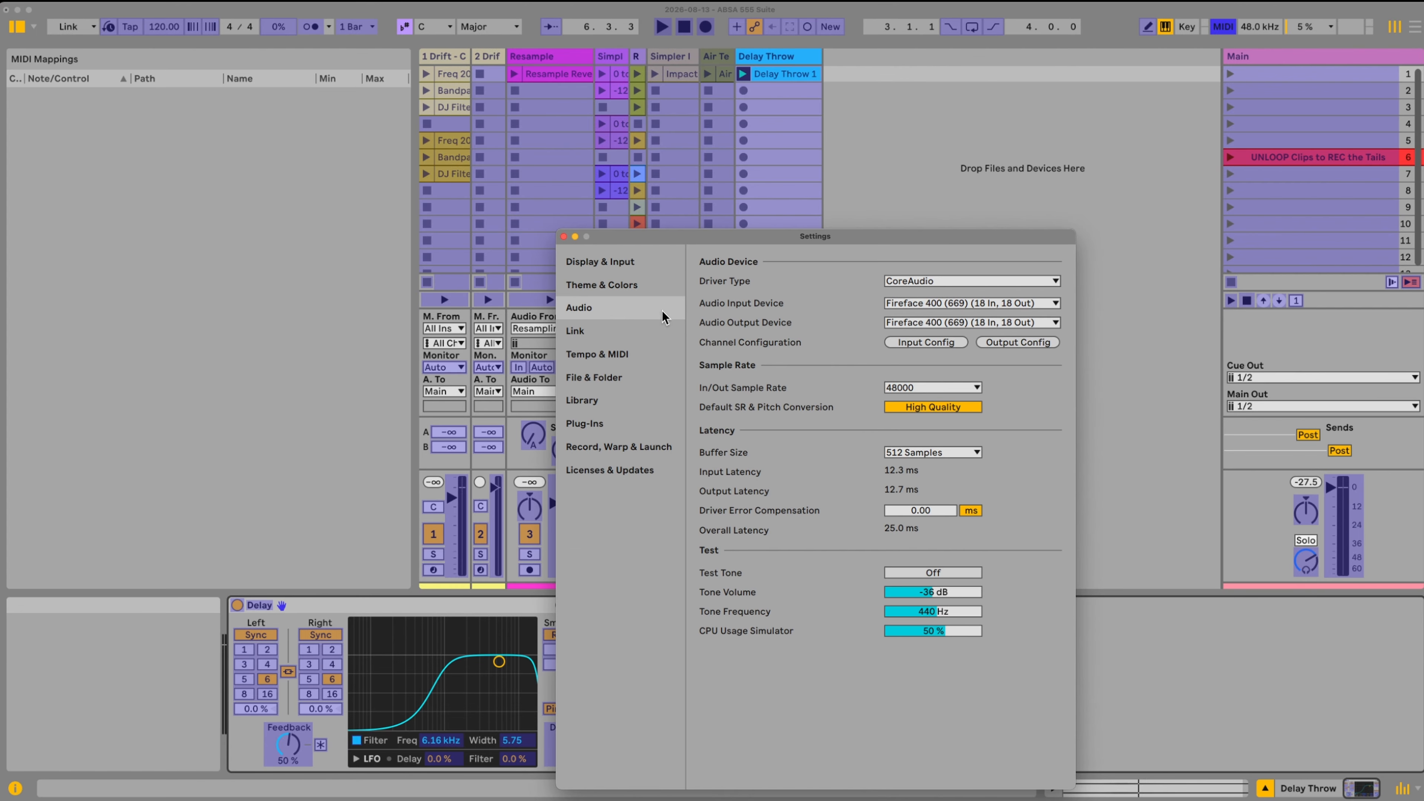
left_click(580, 355)
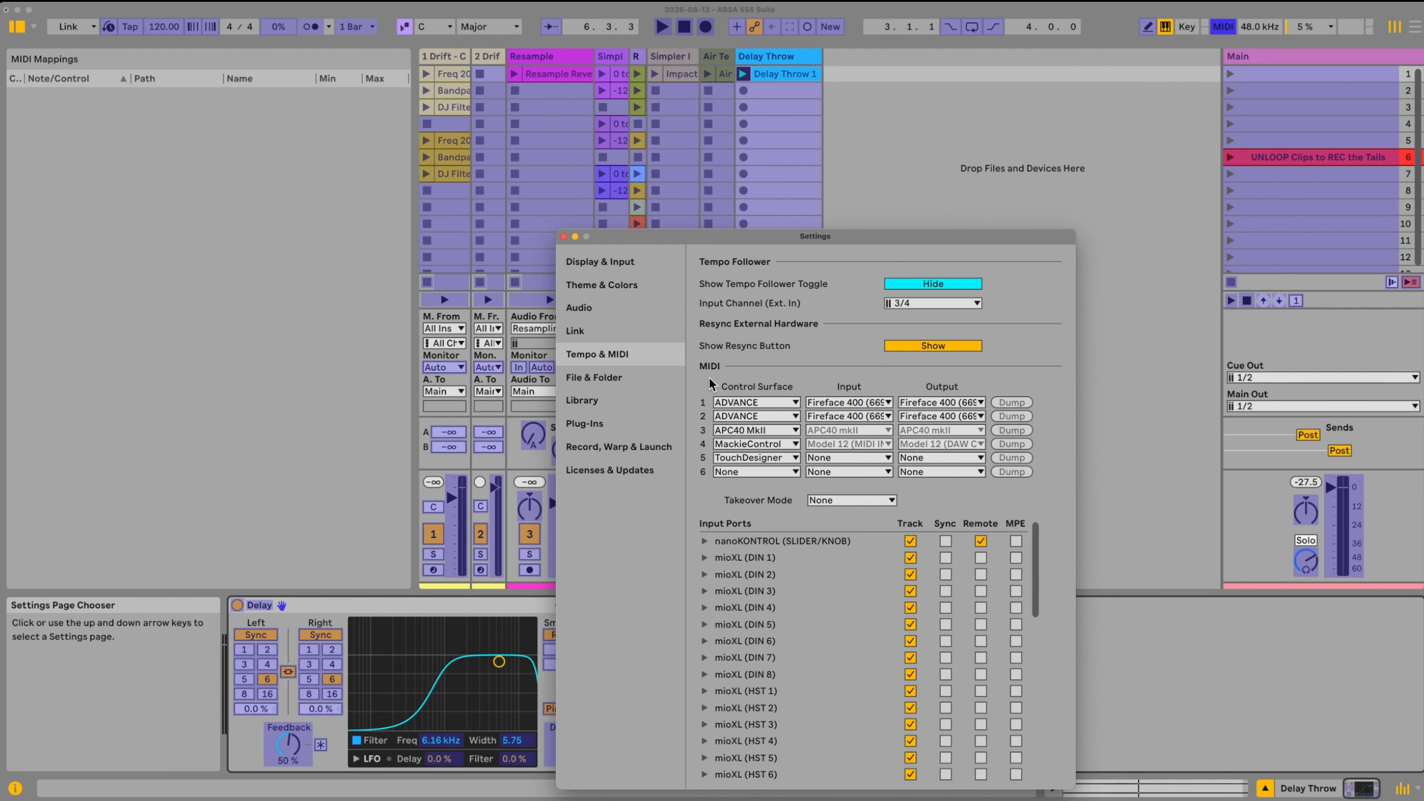
left_click(763, 471)
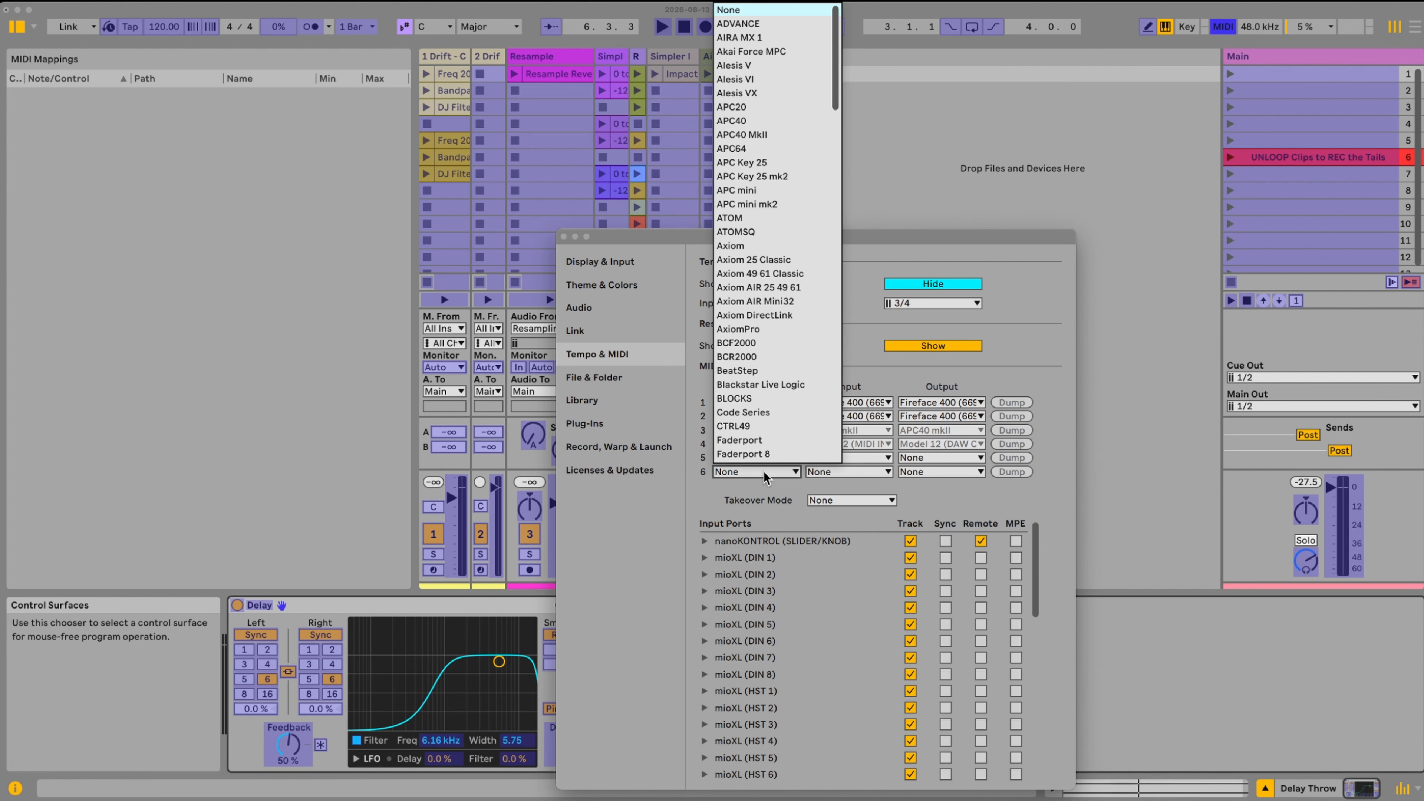
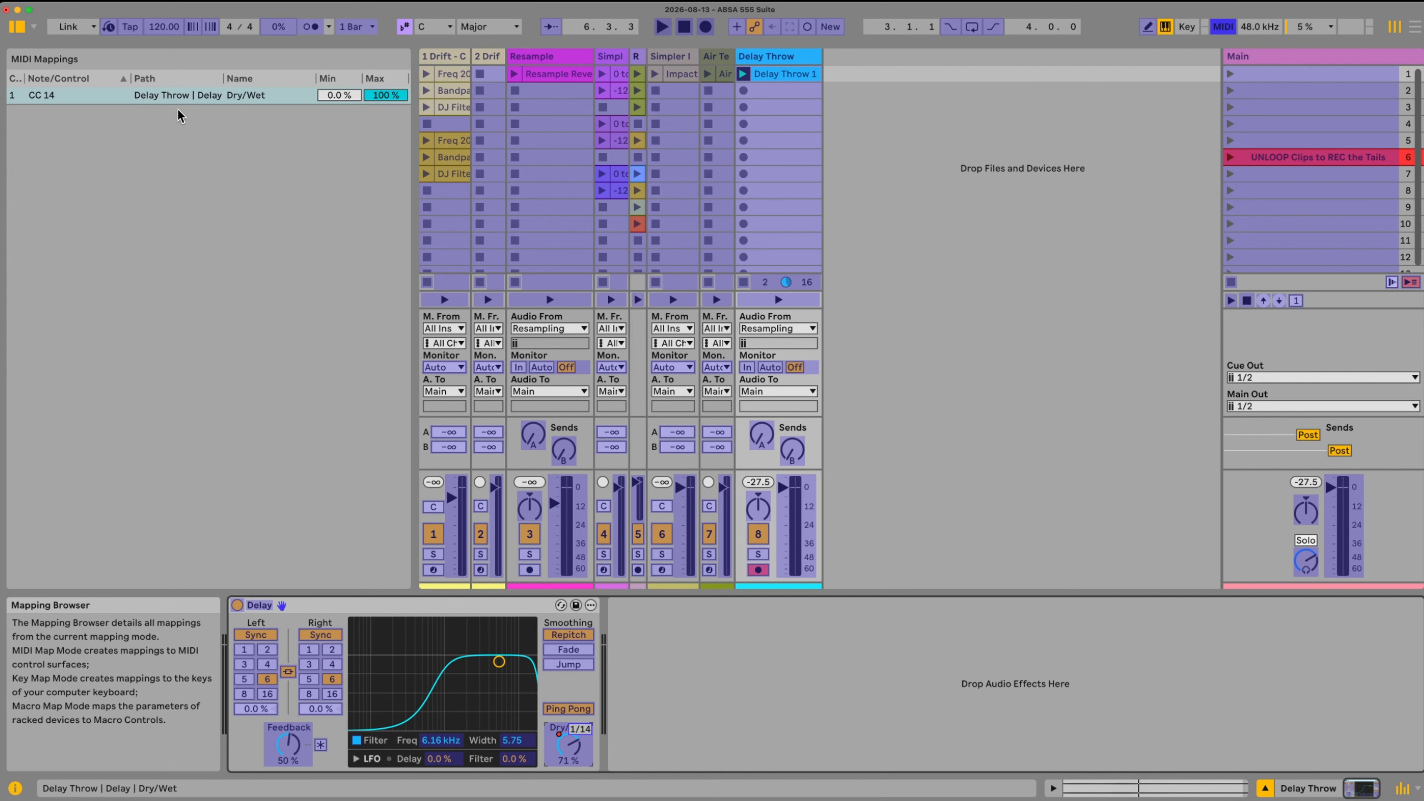
Invert the CC 14 mapping of Delay's Dry/Wet by setting its Min to 100% and Max to 0%.
left_click(42, 101)
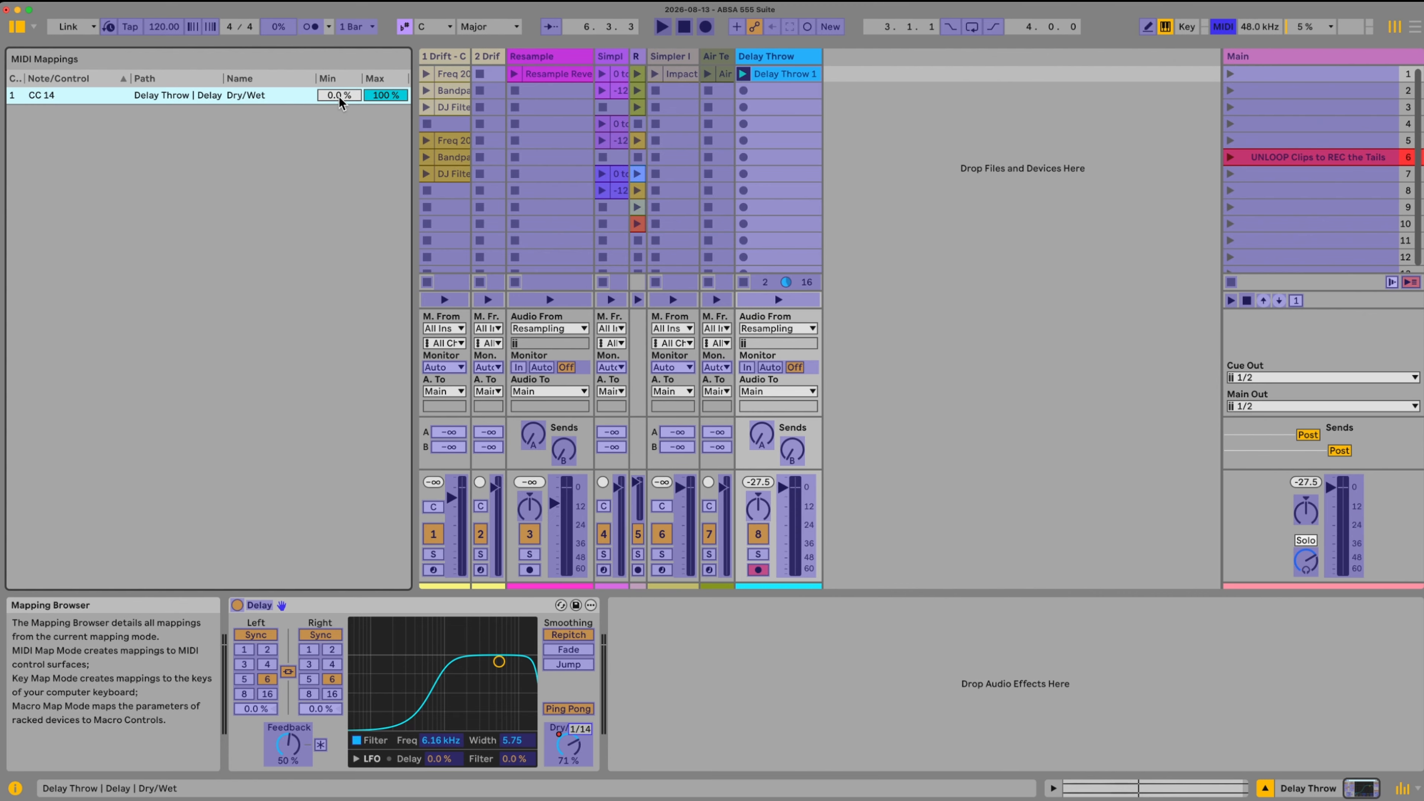
left_click_drag(339, 96, 339, 34)
left_click_drag(373, 93, 374, 95)
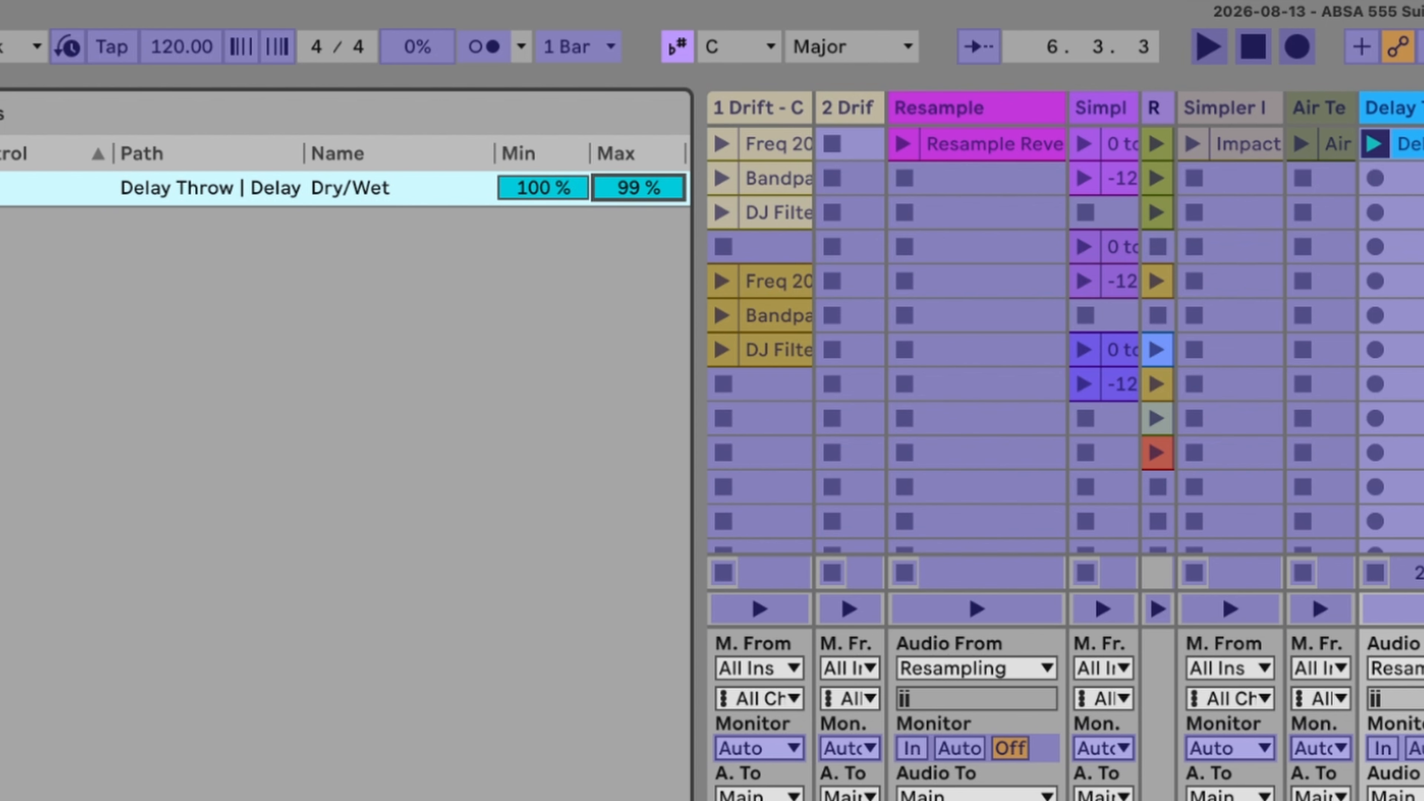
left_click_drag(638, 188, 635, 195)
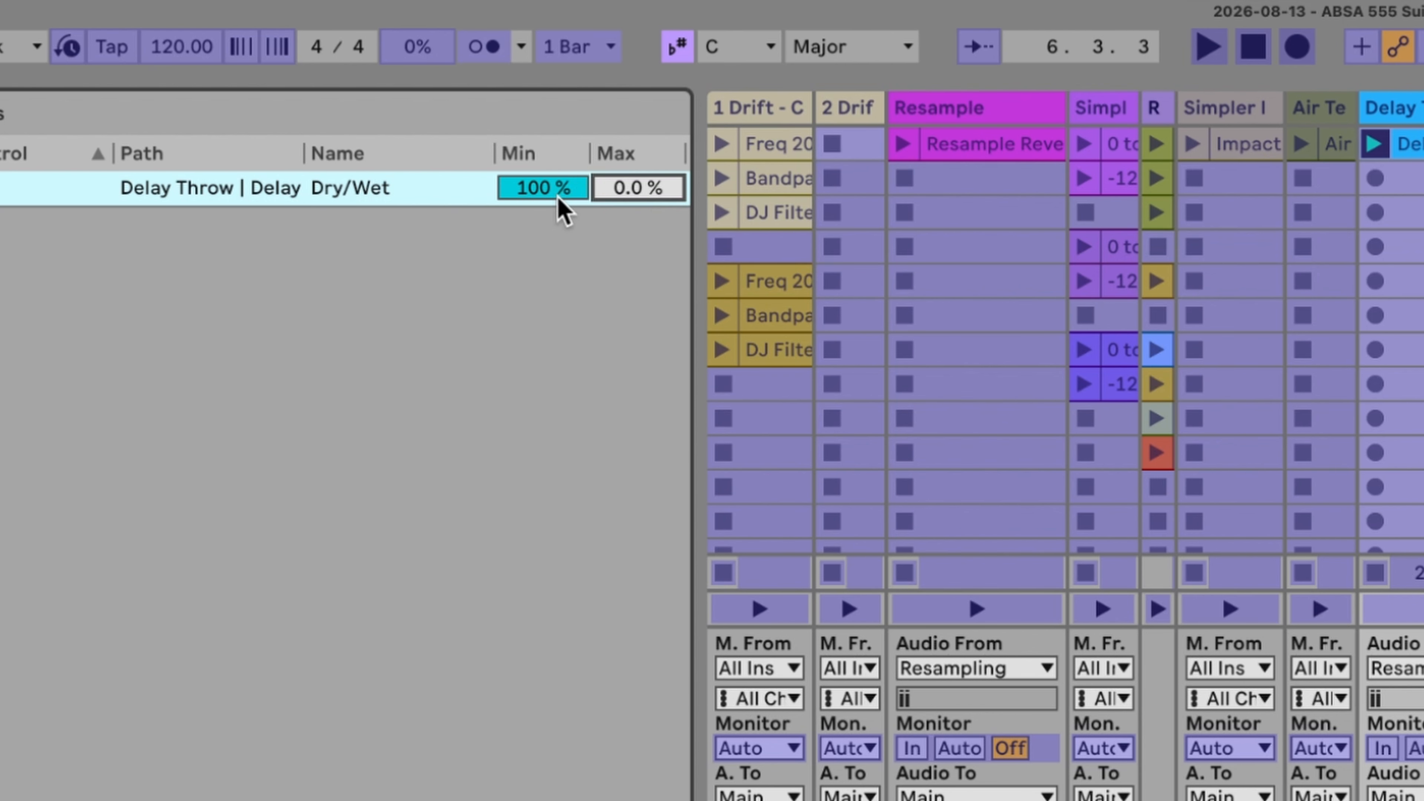
Limit the Dry/Wet mapping to Min 0% and Max 40%, and leave MIDI mapping mode.
mouse_move(542, 184)
left_mouse_down()
mouse_move(559, 191)
mouse_move(515, 180)
left_mouse_up()
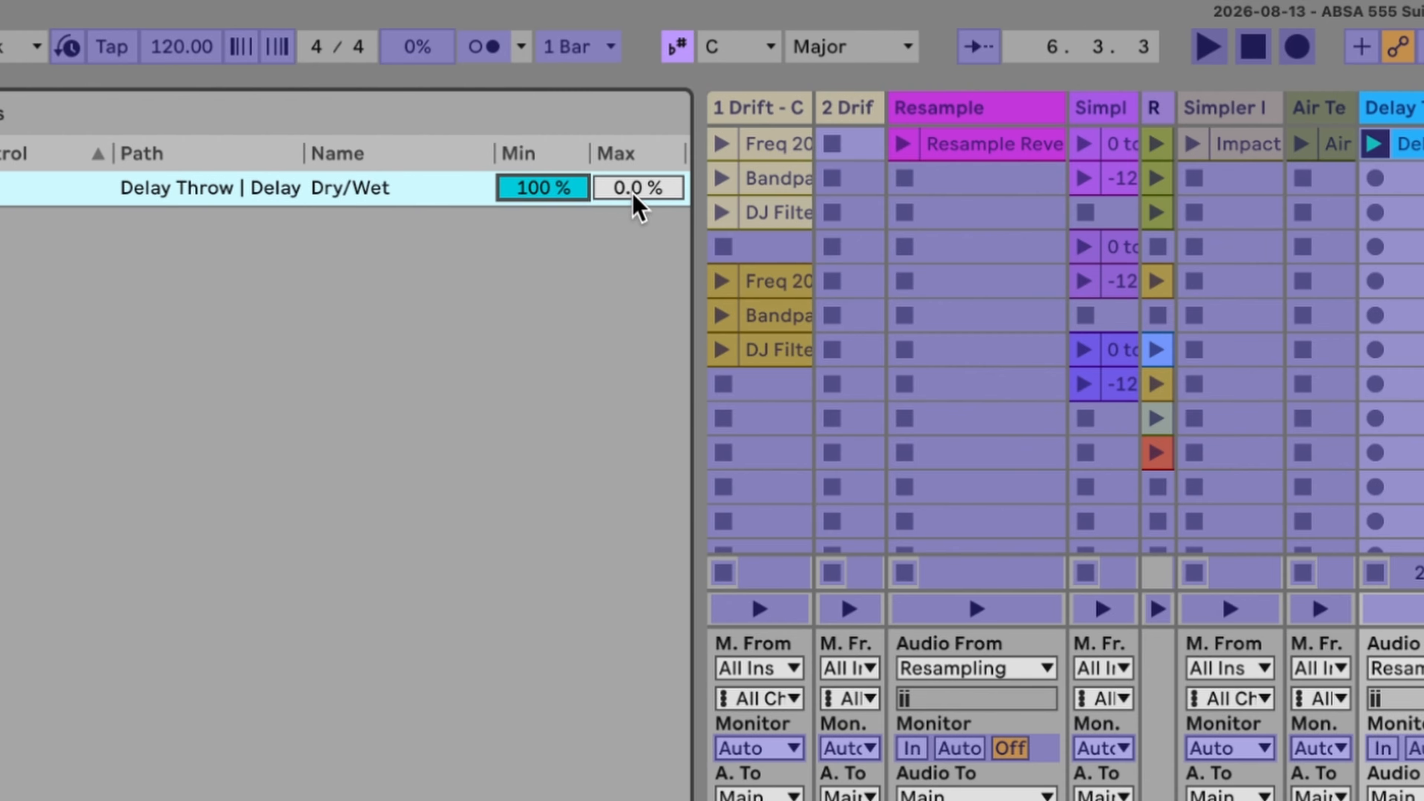
key("Delete")
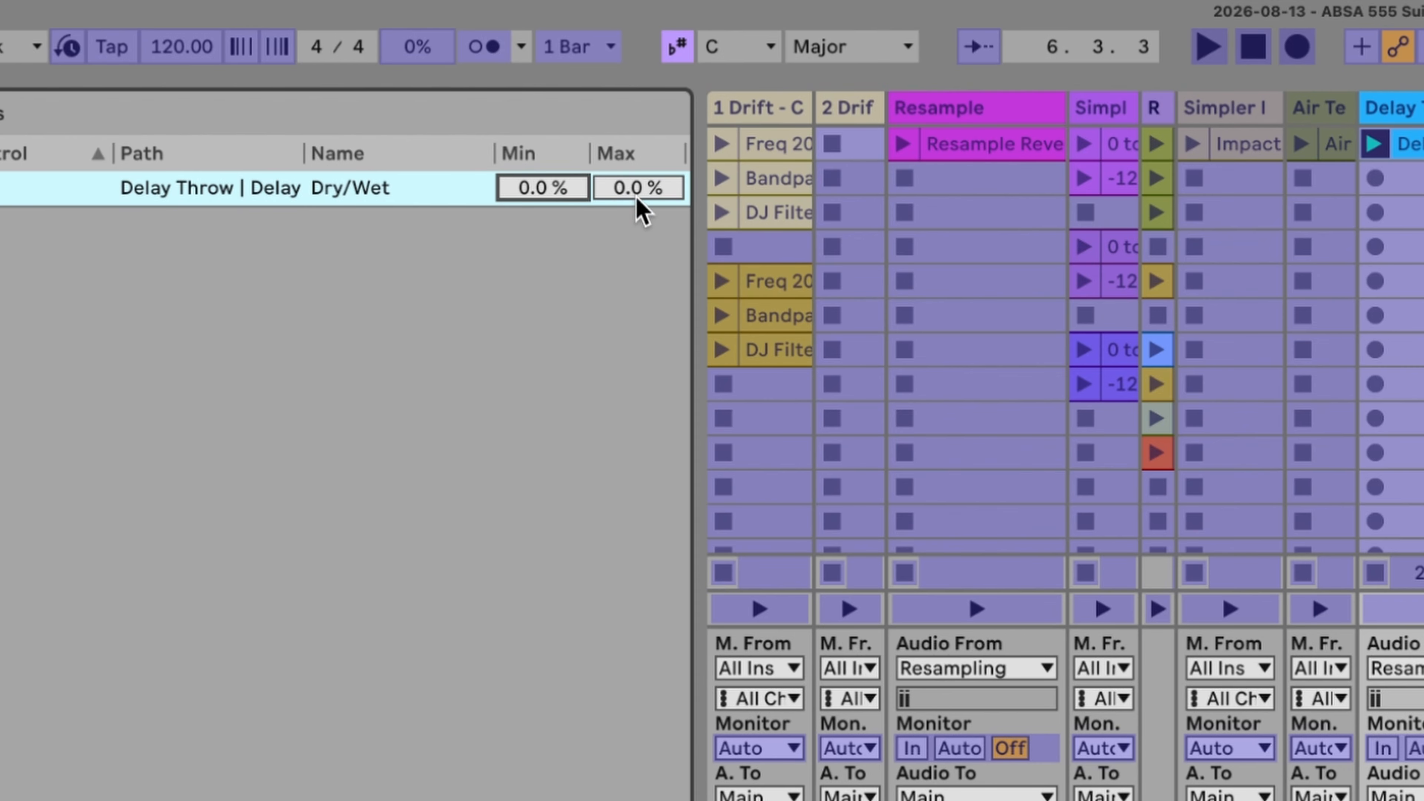
mouse_move(635, 191)
left_mouse_down()
mouse_move(635, 134)
mouse_move(639, 204)
left_mouse_up()
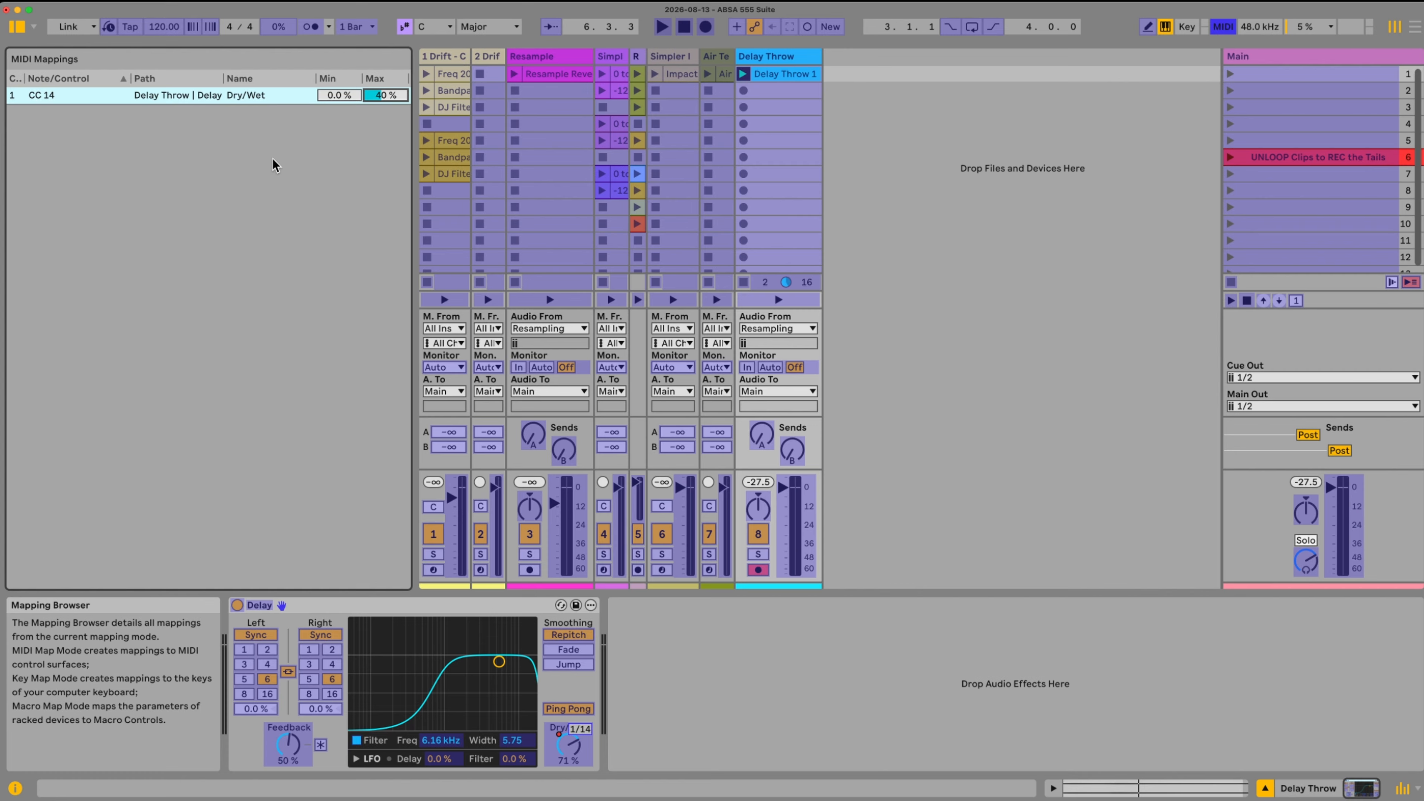
key("super+m")
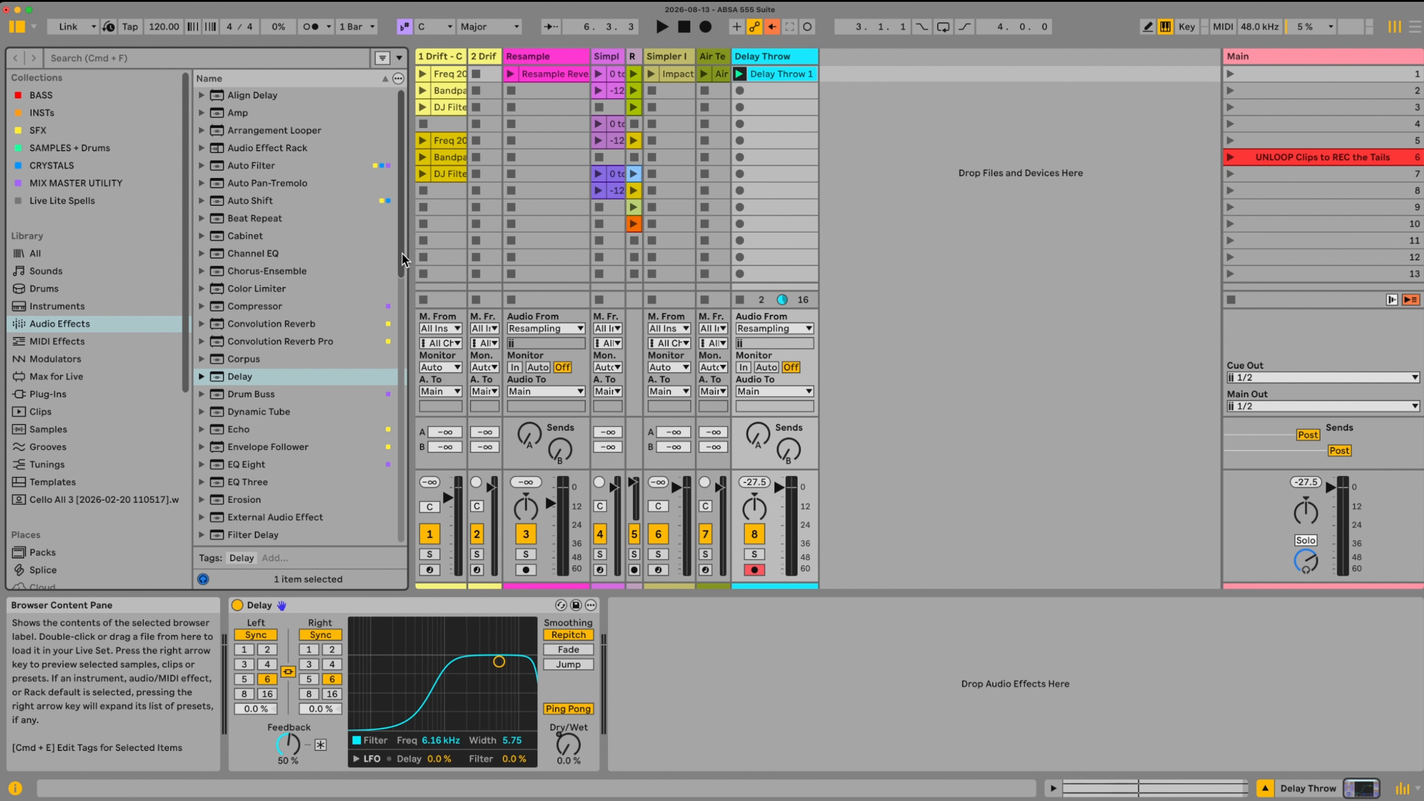
Set the Max of the CC 14 Dry/Wet mapping to 100% and leave MIDI mapping mode.
key("super+m")
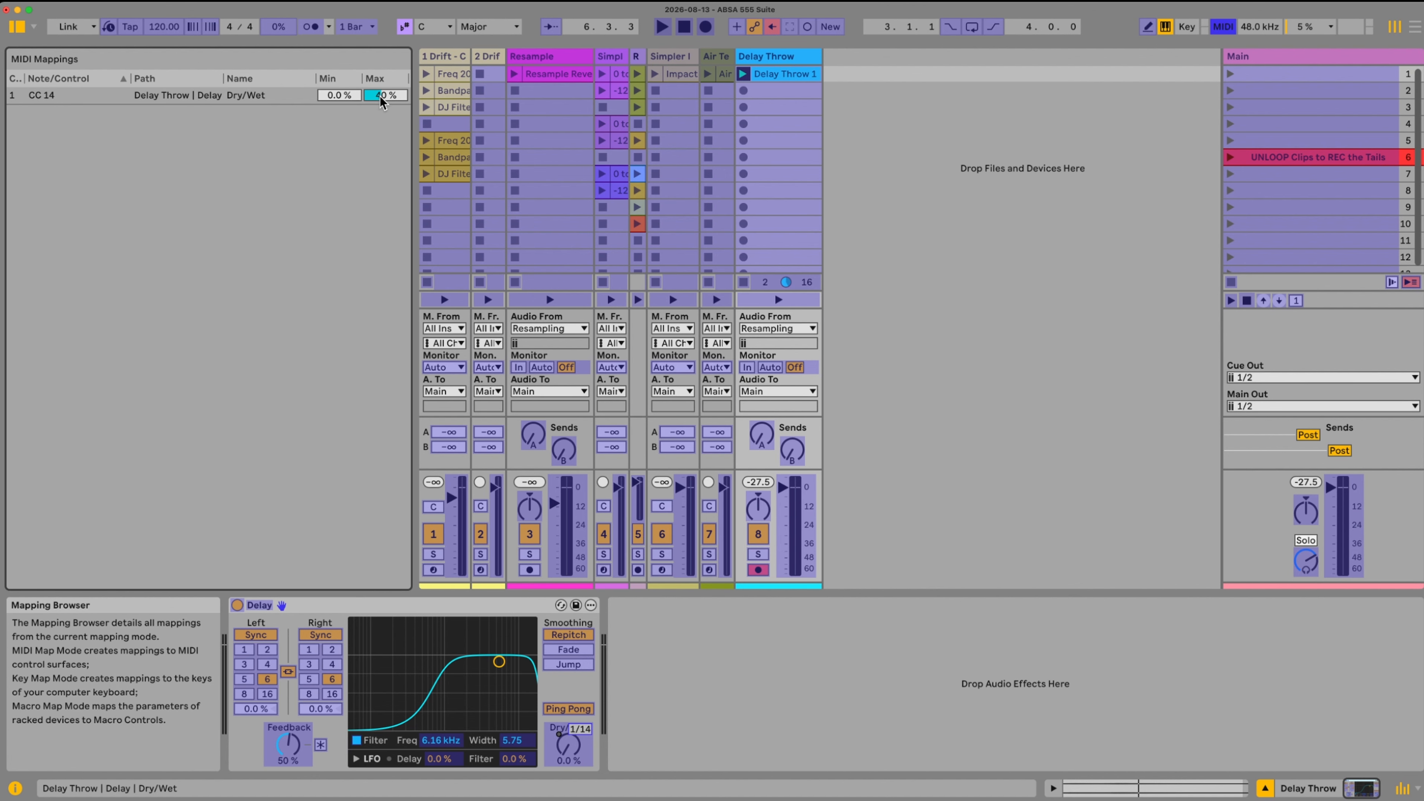
left_click_drag(381, 96, 380, 40)
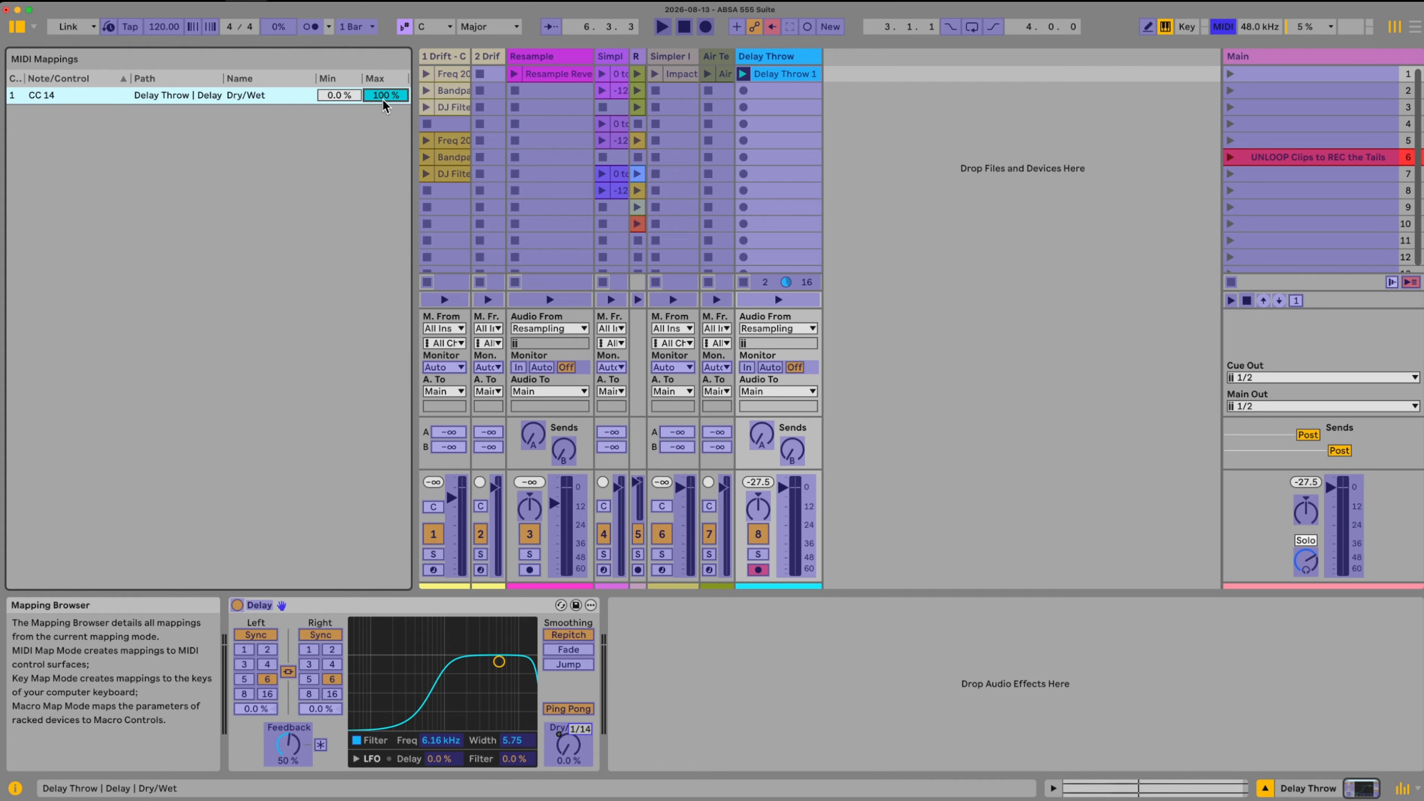
key("super+m")
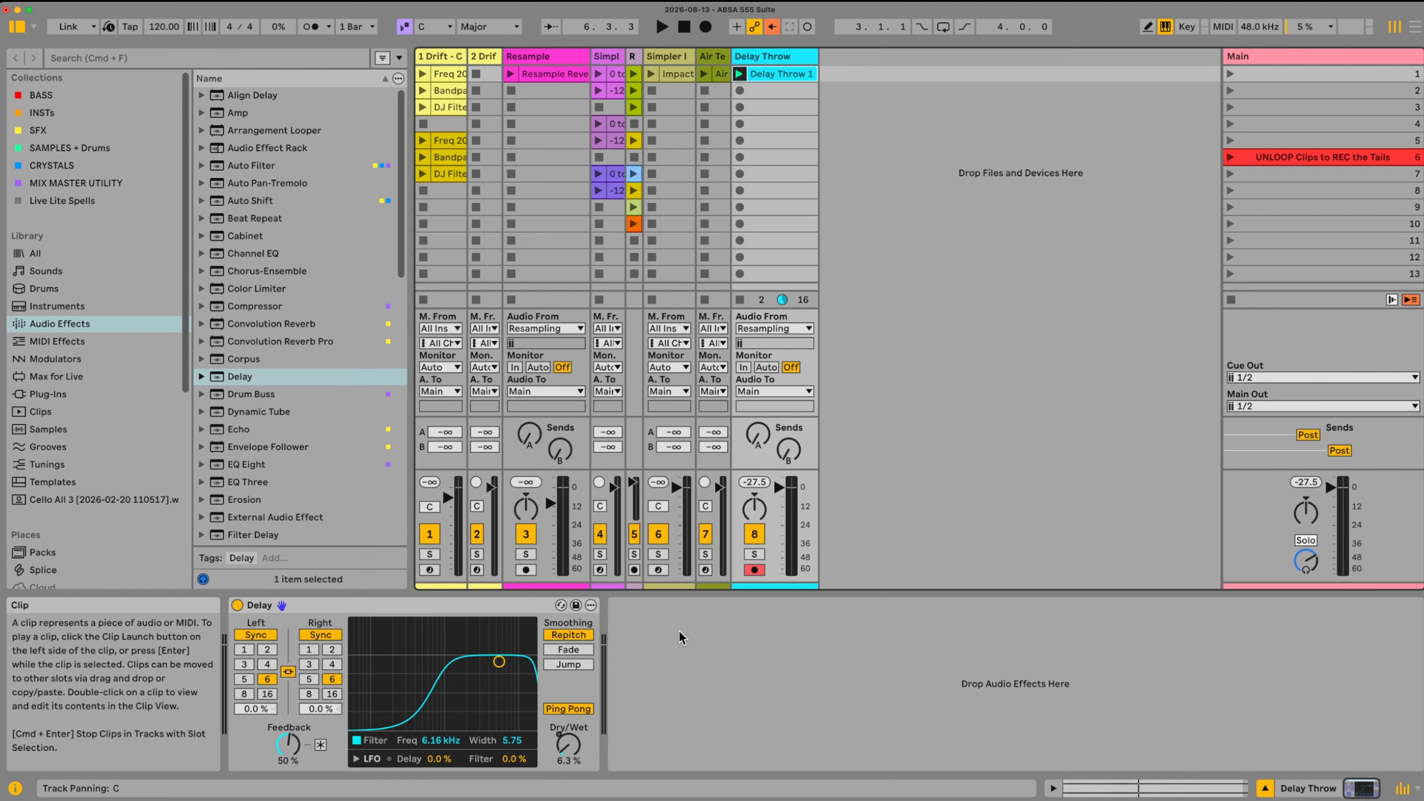
Delete the existing Dry/Wet automation, session-record a new pass ending at 93% into the Delay Throw 1 clip, and stop playback.
right_click(567, 743)
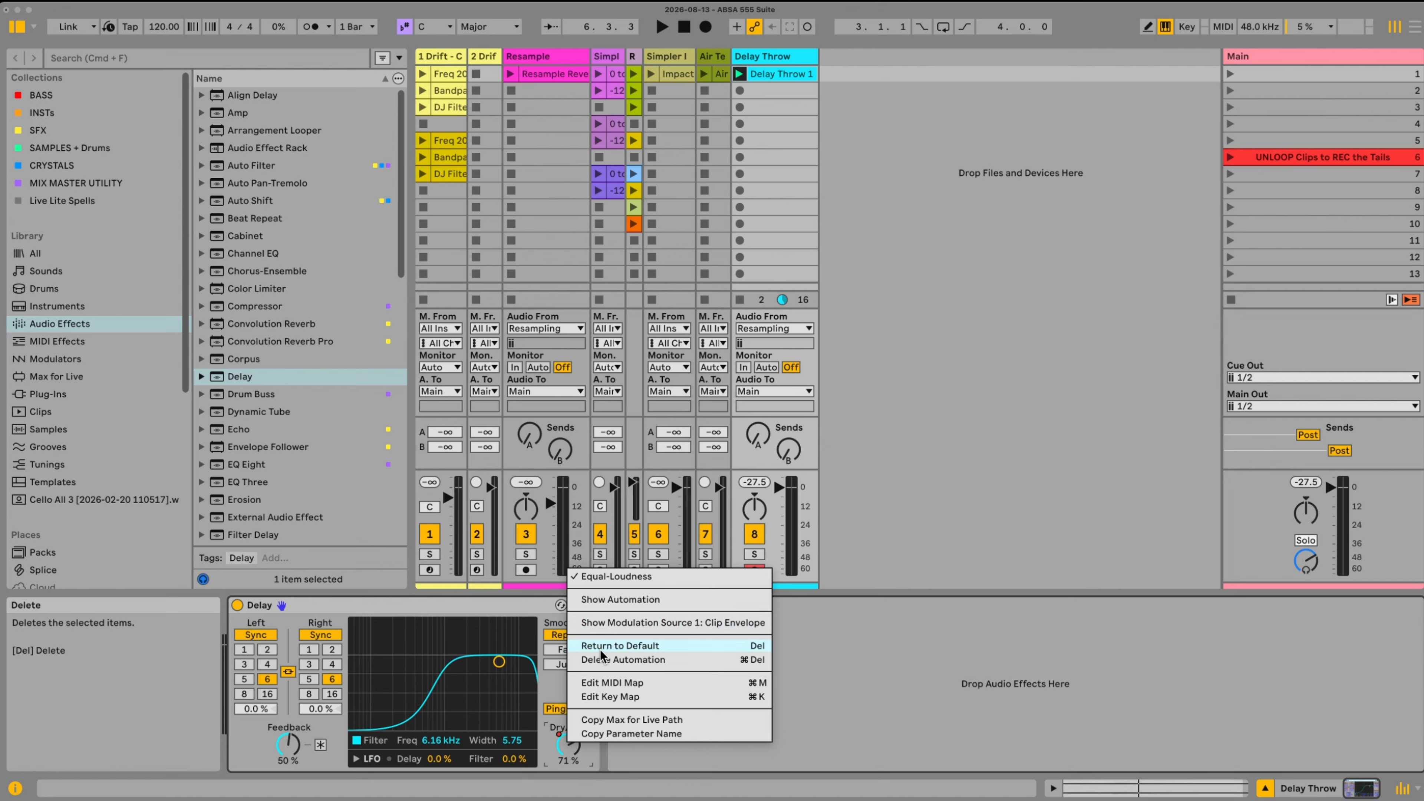
left_click(602, 659)
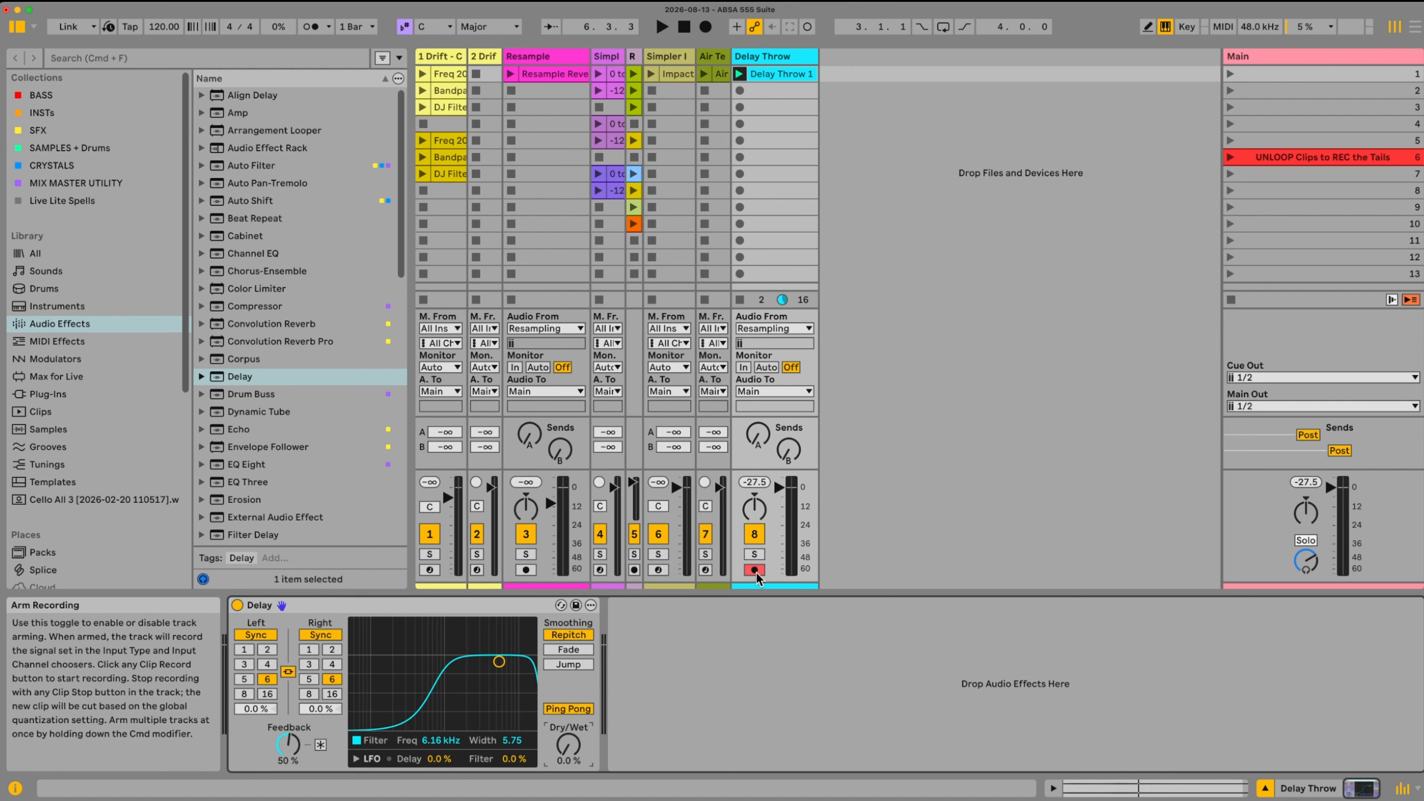
left_click(808, 27)
left_click_drag(568, 745, 568, 708)
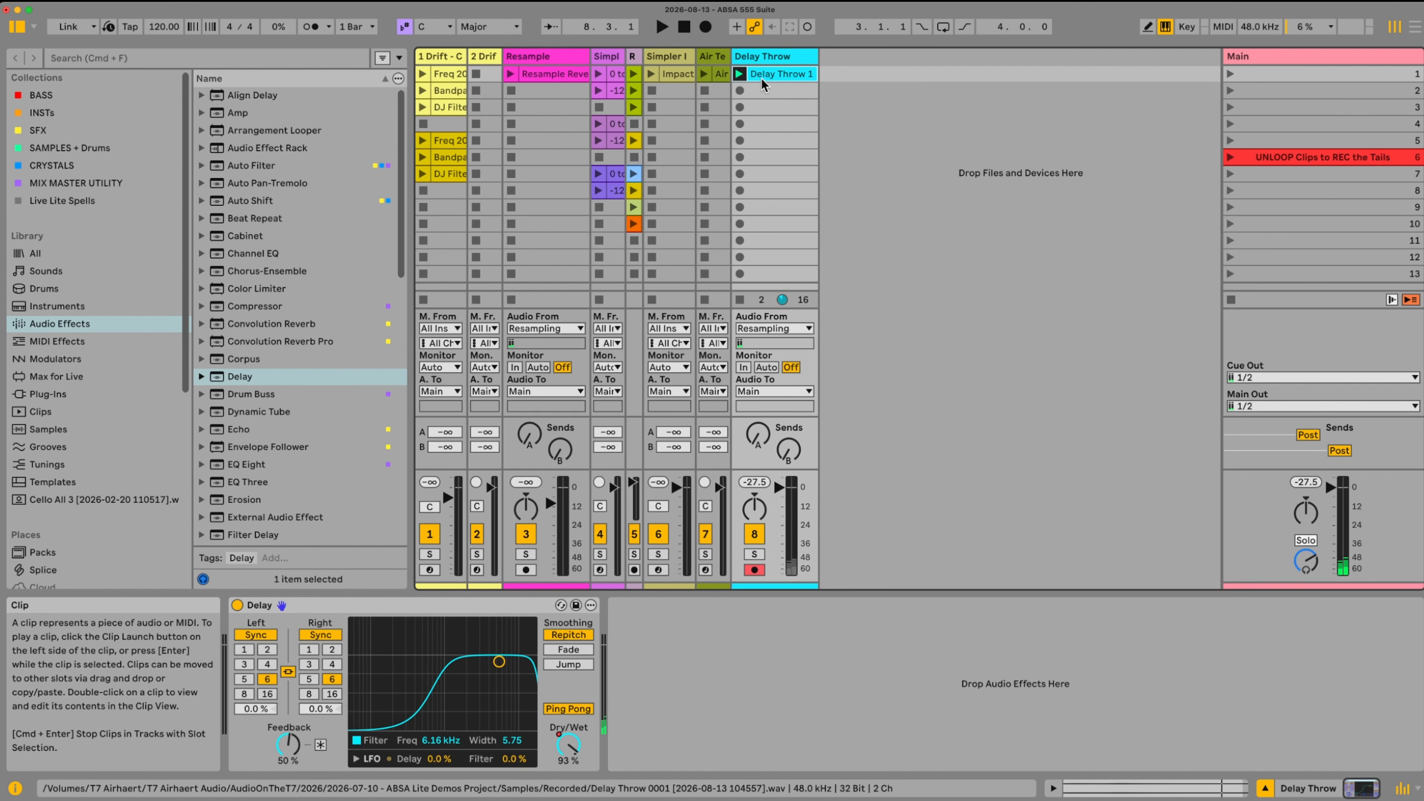
left_click(683, 27)
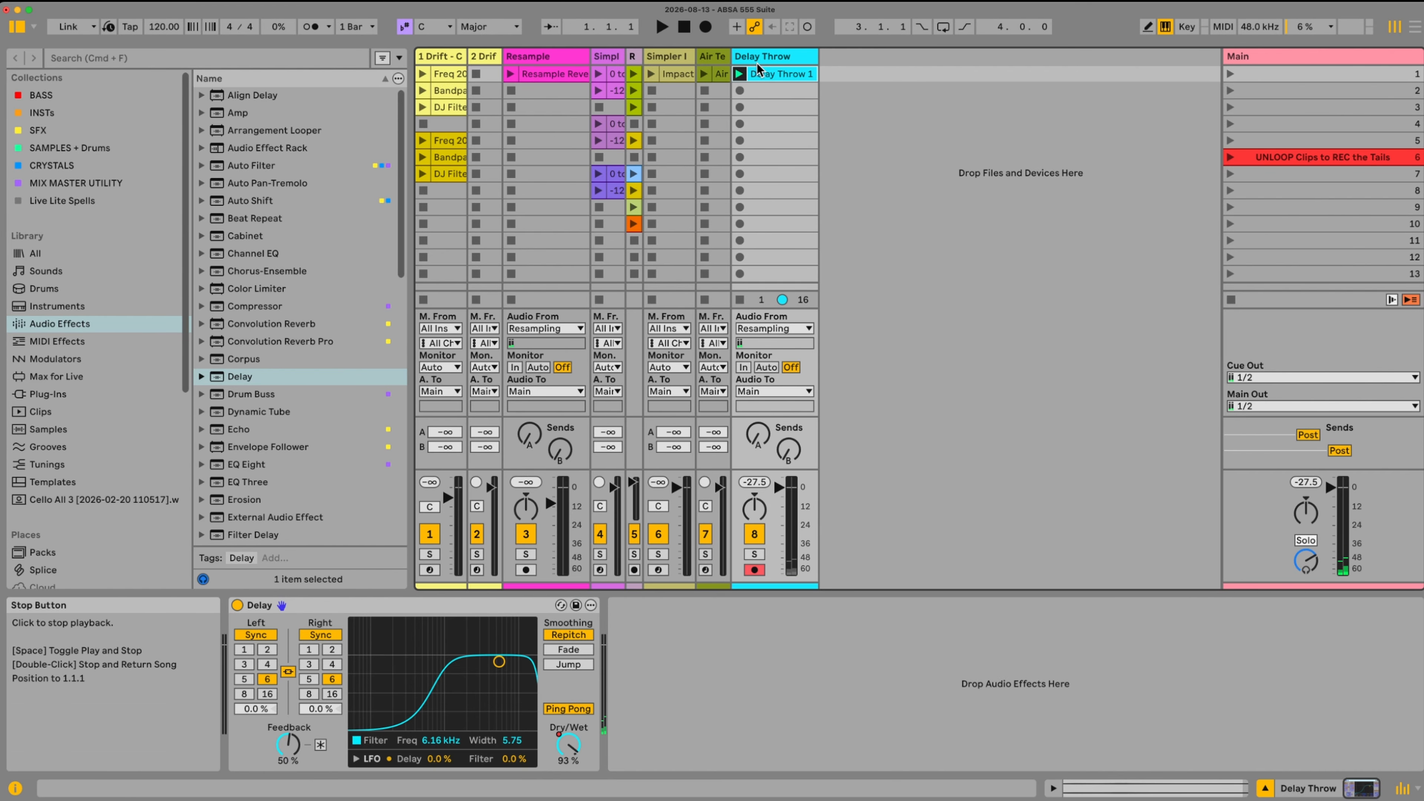
Open the Delay Throw 1 clip's Dry/Wet envelope, unlink it from the clip, and set its loop length to 8 bars.
double_click(770, 78)
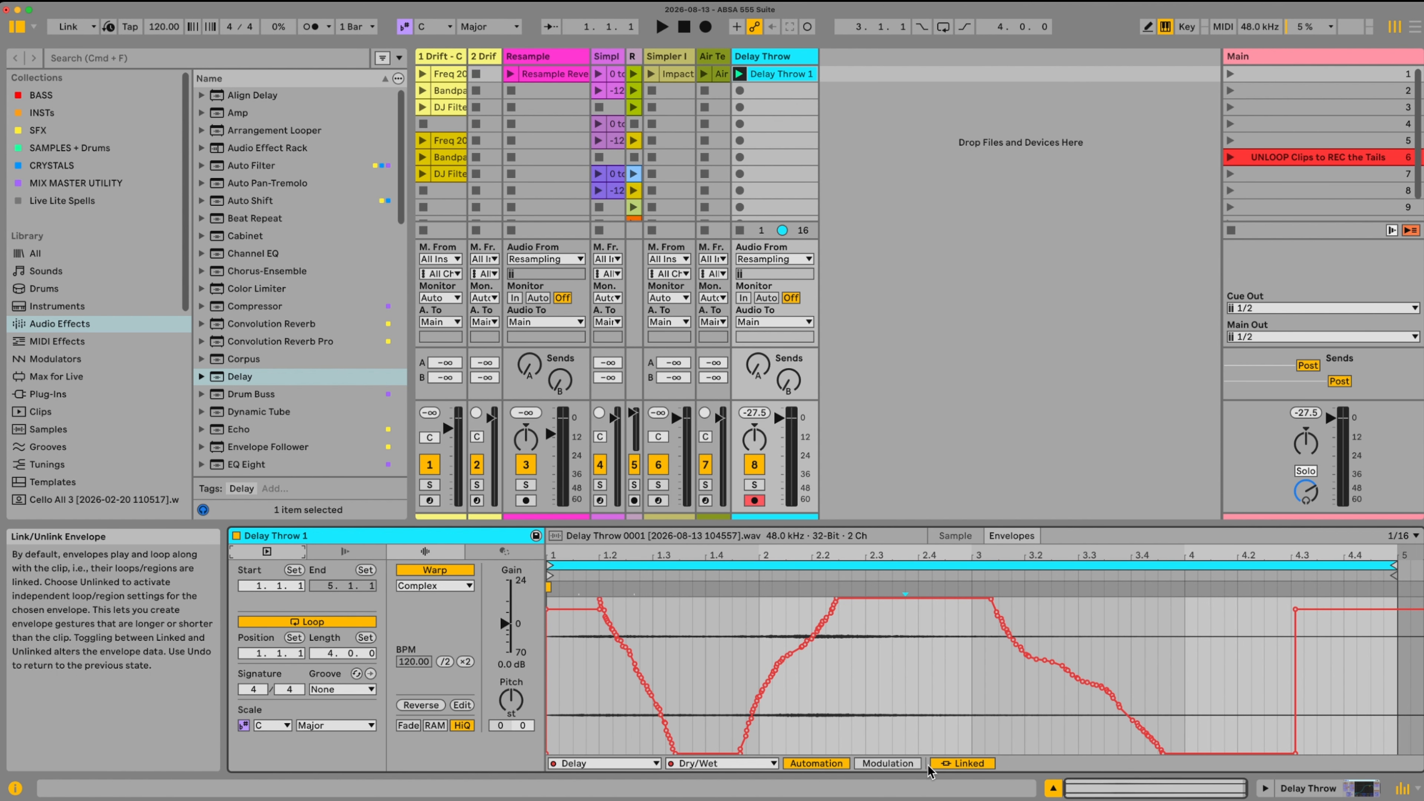
left_click(977, 764)
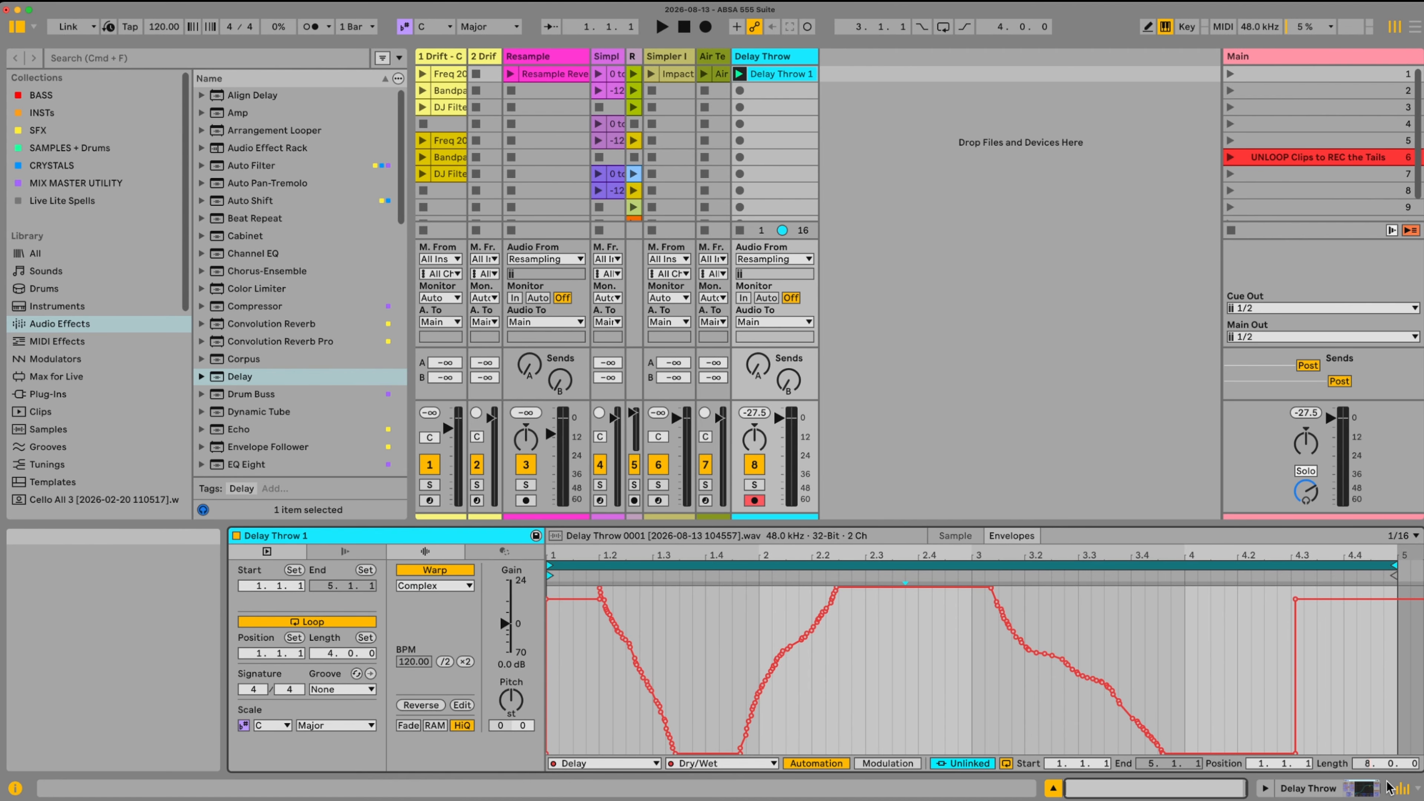
key("Return")
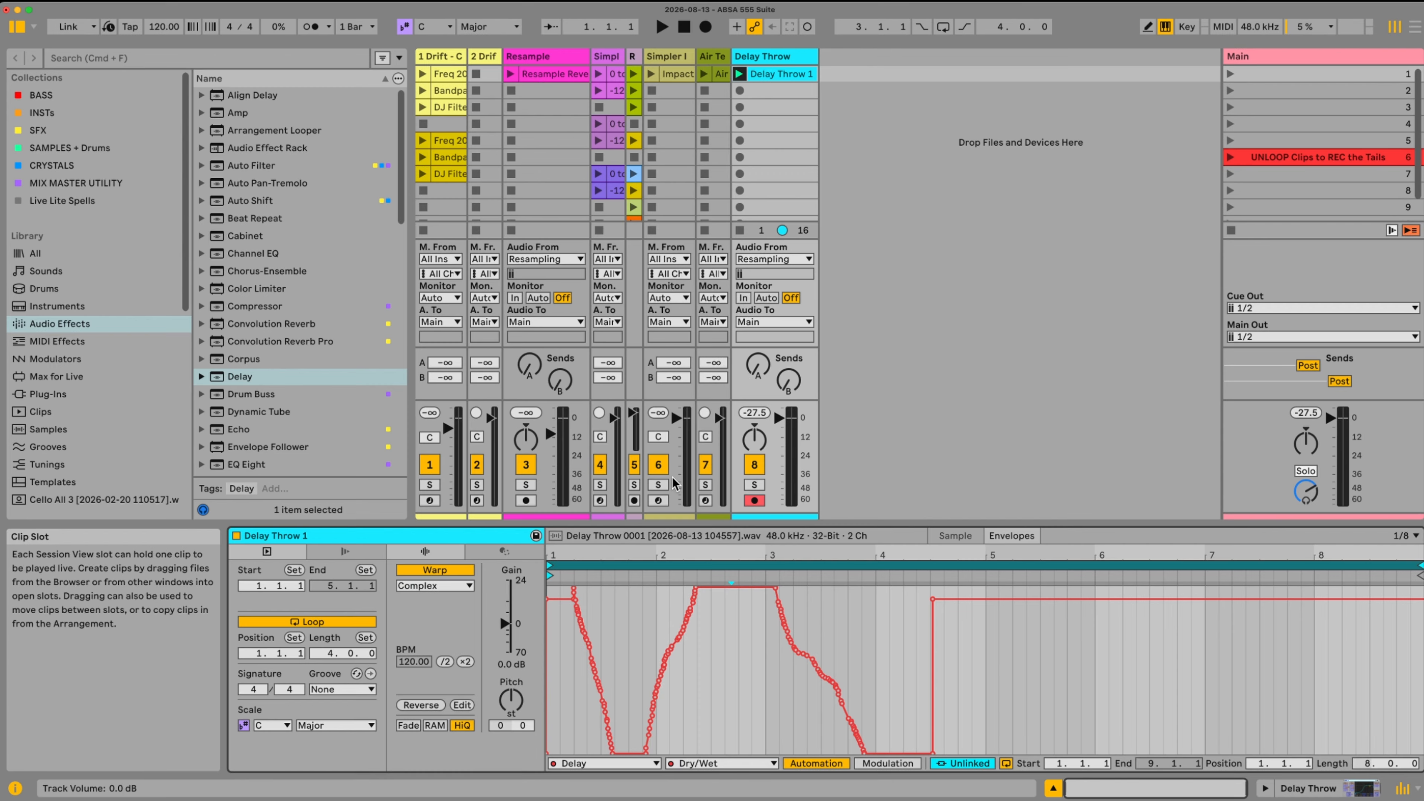
Clear the old Dry/Wet envelope and session-record new rising and falling Dry/Wet movements across the unlinked 8-bar envelope loop.
left_click_drag(1081, 663, 547, 665)
key("Delete")
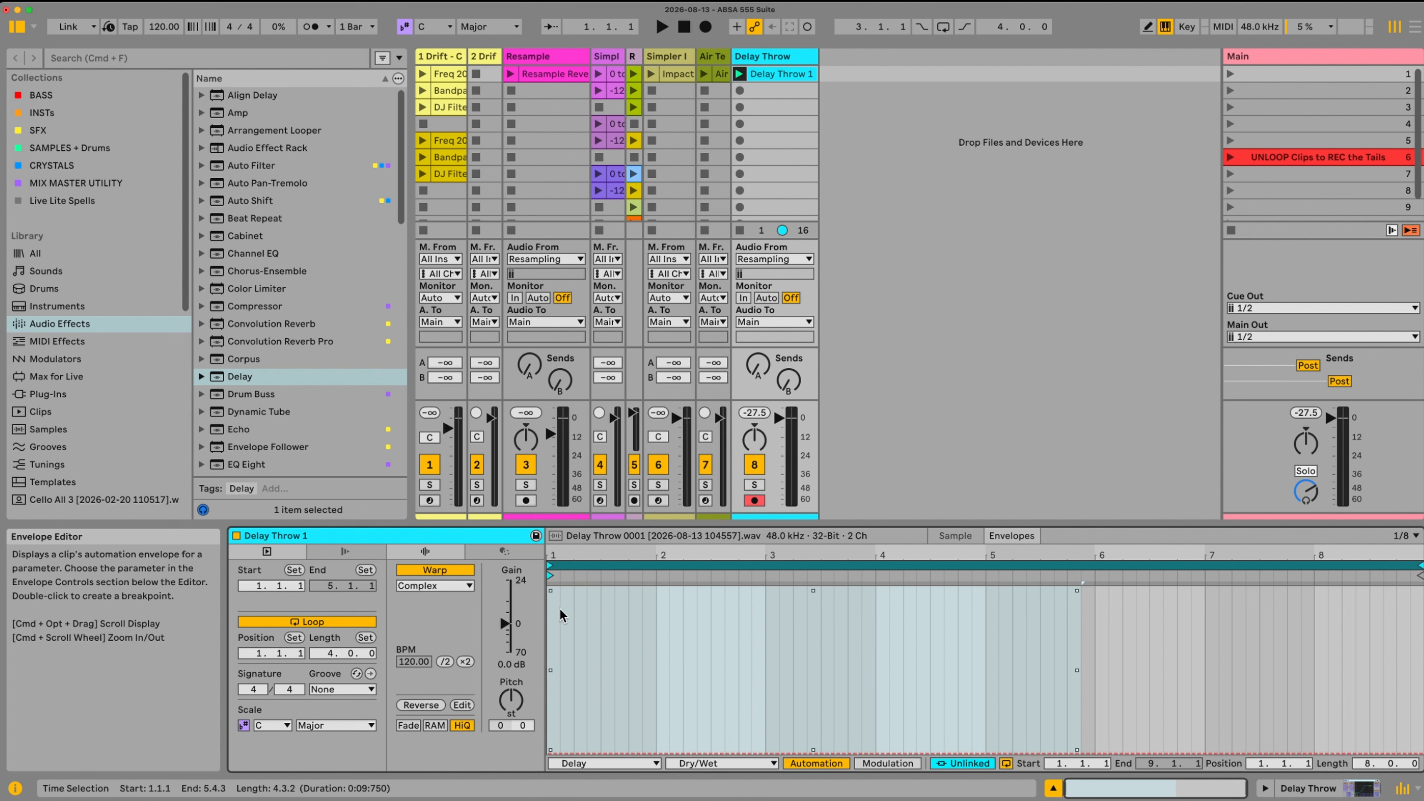
double_click(570, 643)
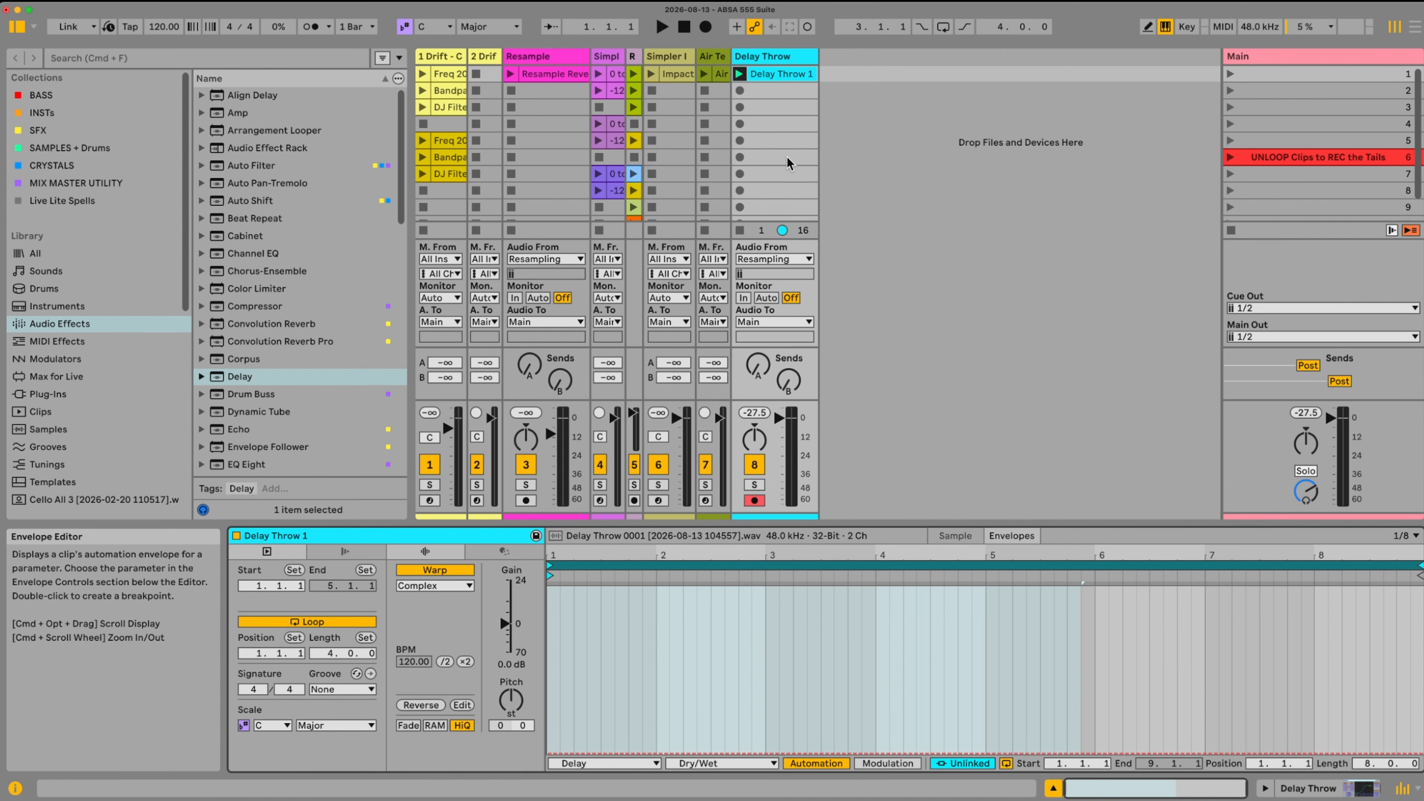
left_click(806, 28)
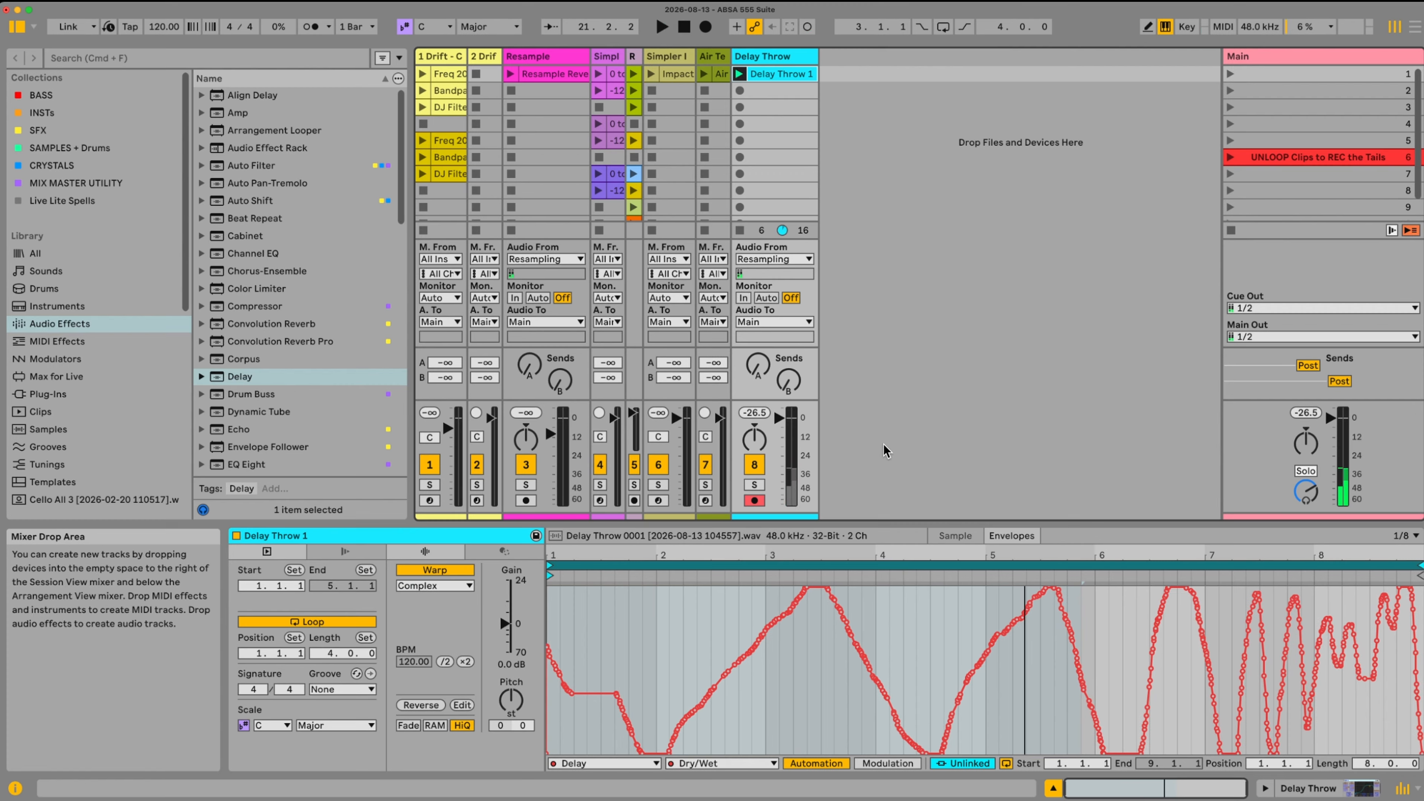
Turn on Draw Mode and draw 1/8-grid steps in the Dry/Wet envelope between bars 2 and 5, redrawing them as a smooth curve with grid snapping off.
key("b")
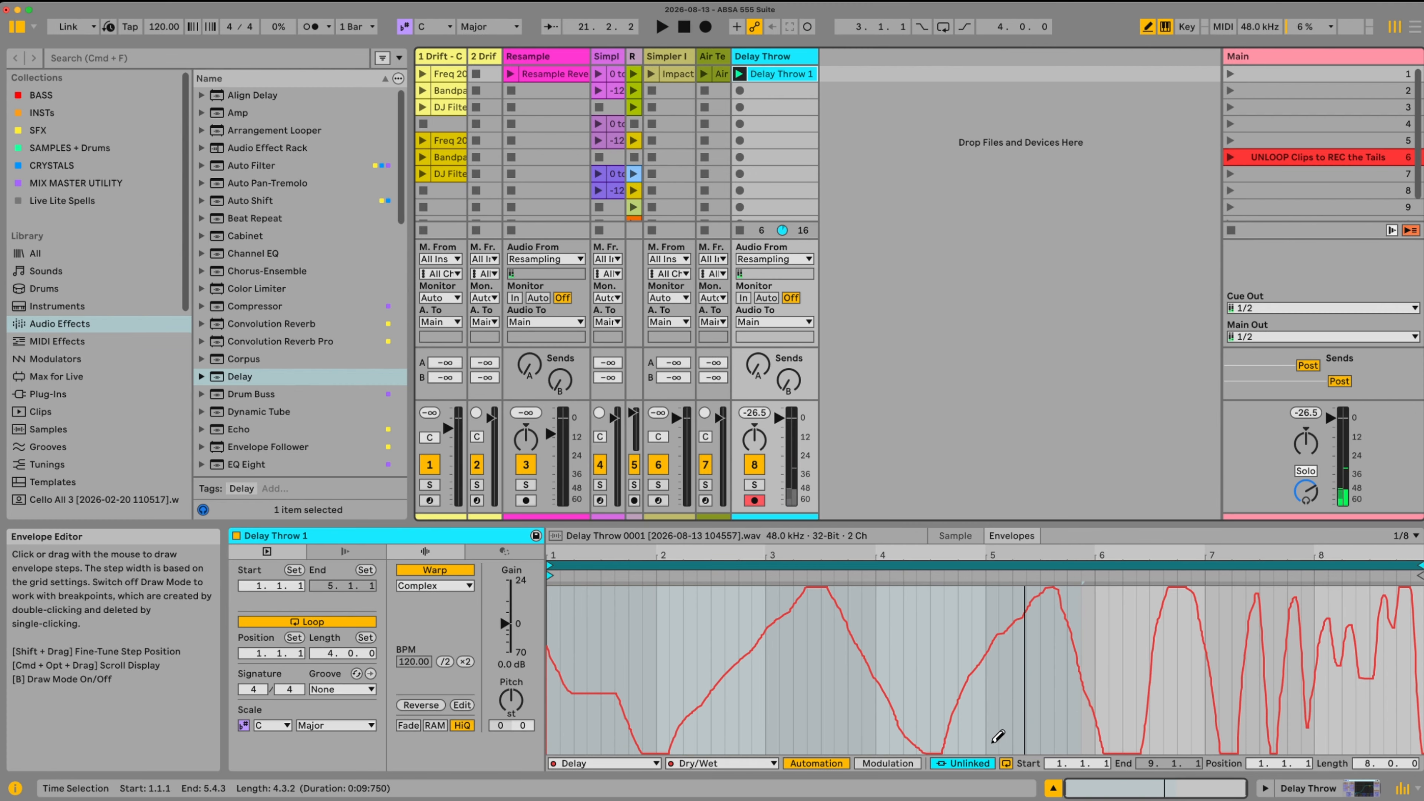
key("b")
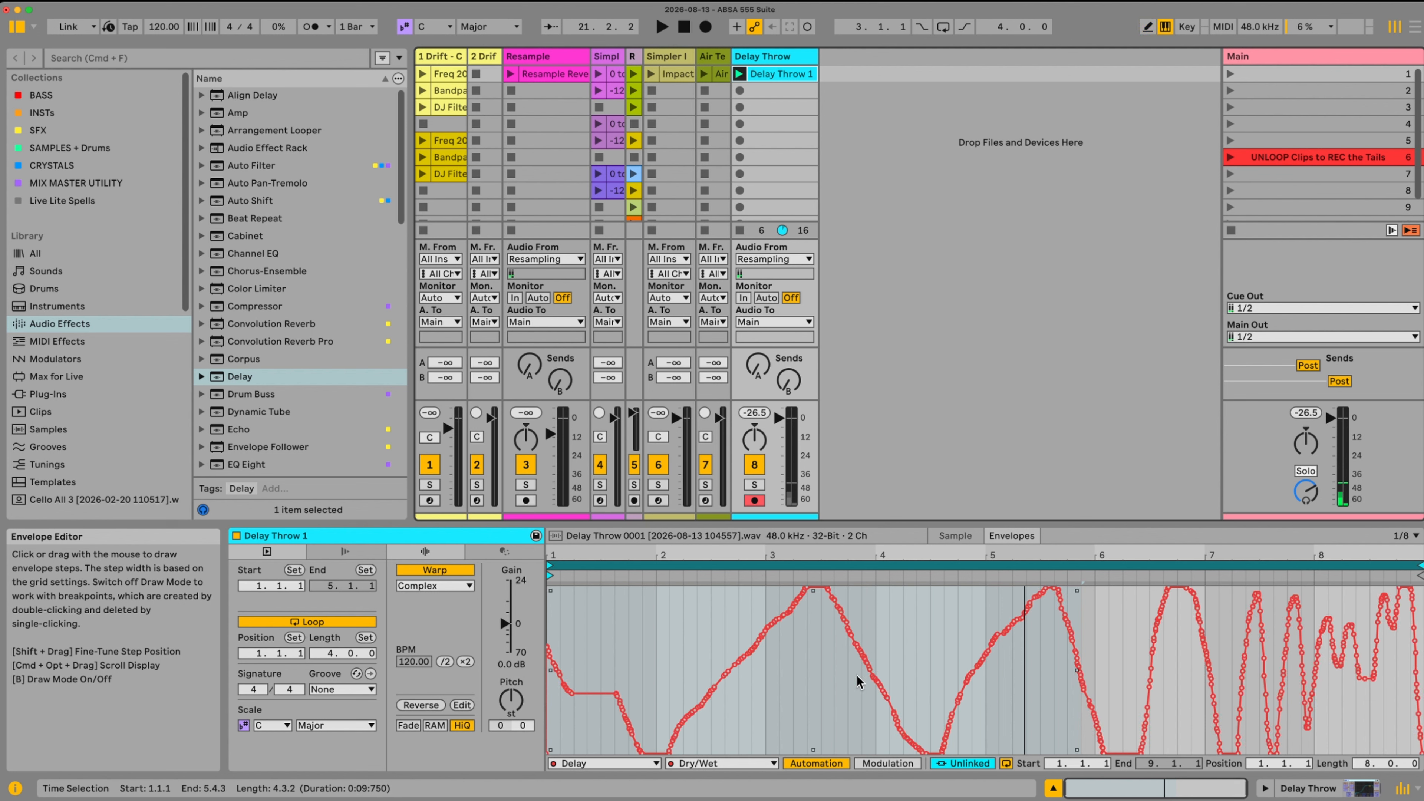
key("b")
mouse_move(723, 672)
left_mouse_down()
mouse_move(844, 644)
mouse_move(890, 704)
mouse_move(969, 708)
mouse_move(998, 674)
mouse_move(925, 738)
mouse_move(902, 731)
left_mouse_up()
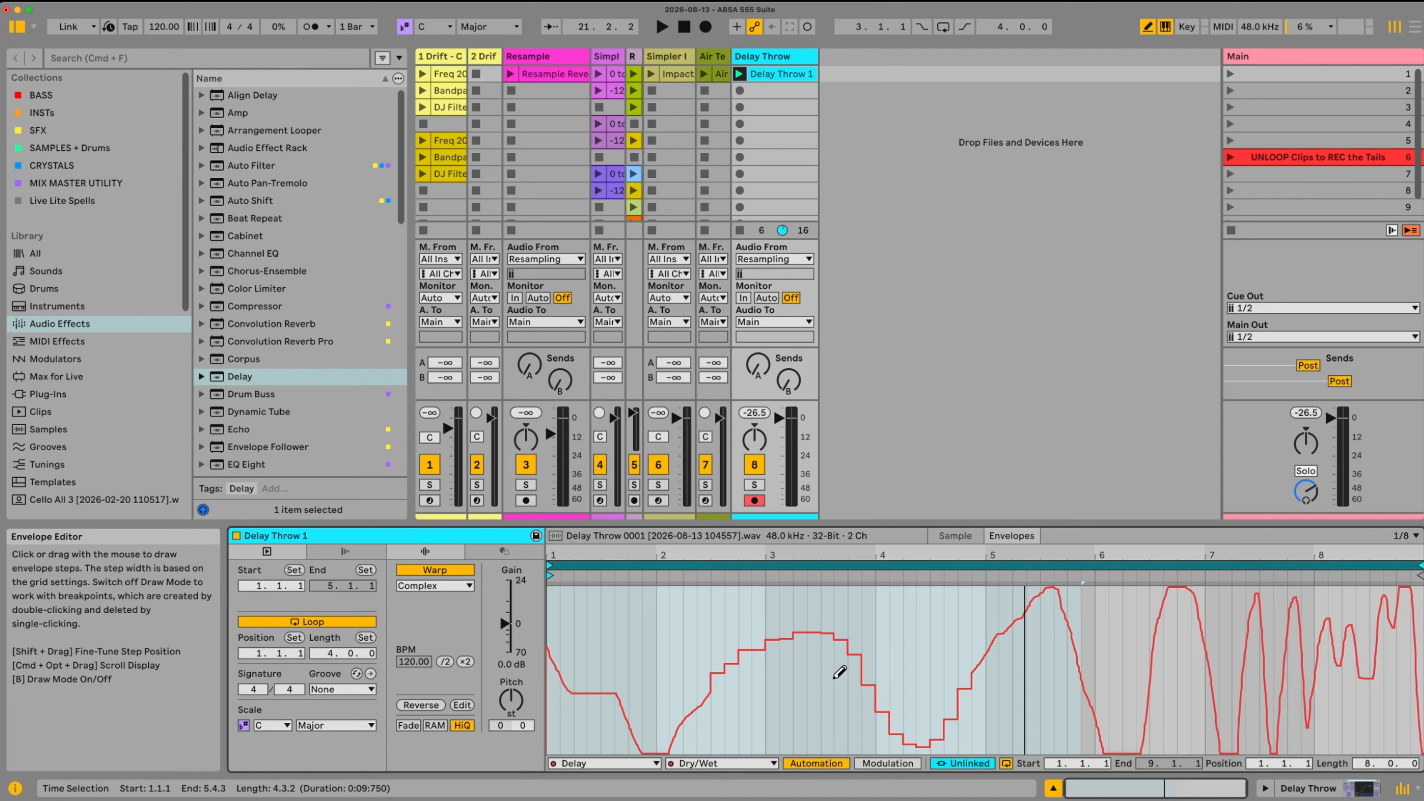
key("super+4")
mouse_move(1009, 627)
left_mouse_down()
mouse_move(979, 688)
mouse_move(900, 747)
mouse_move(813, 637)
mouse_move(720, 689)
mouse_move(711, 719)
left_mouse_up()
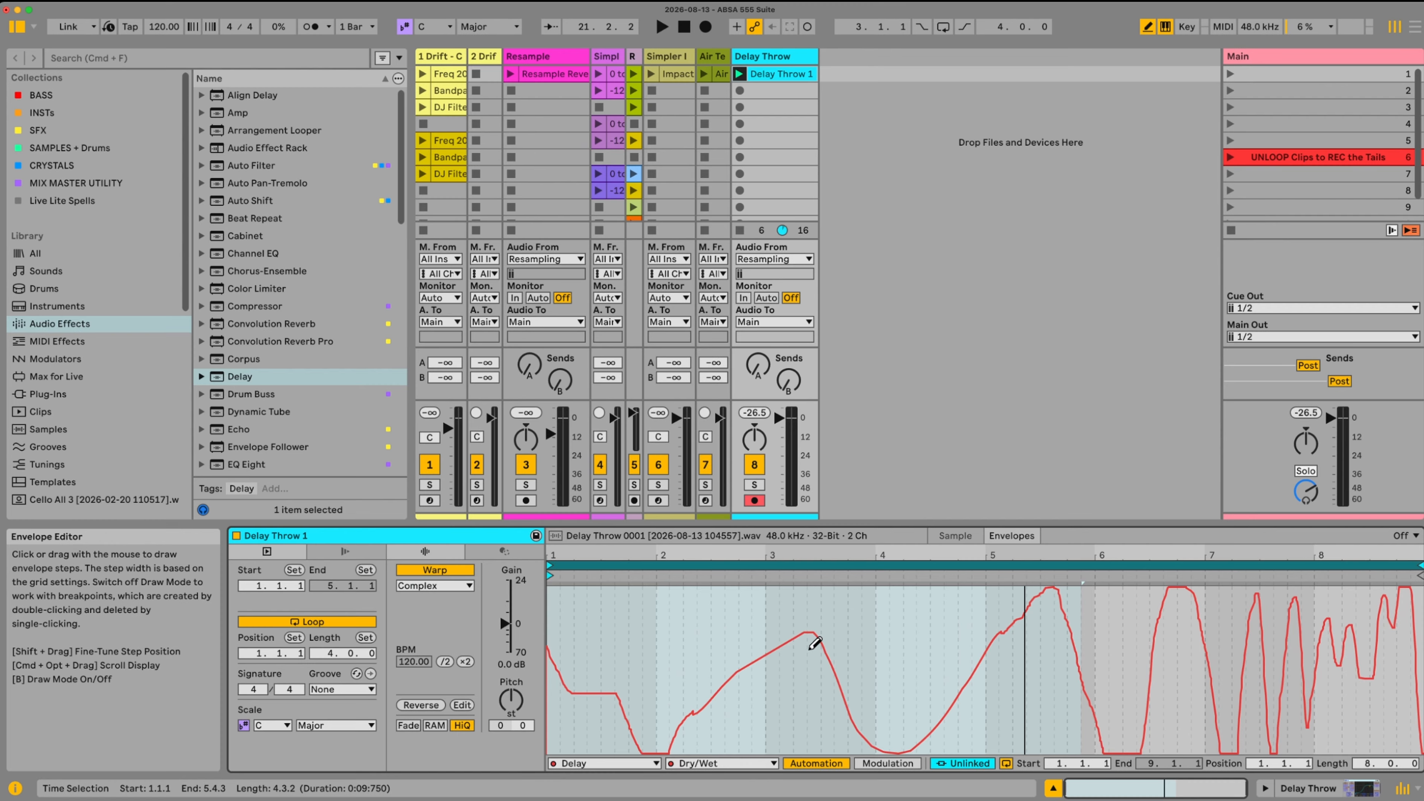
Re-enable Snap to Grid and draw a stepped Dry/Wet line that stays level from bar 3 and rises gradually past bar 5.
right_click(861, 645)
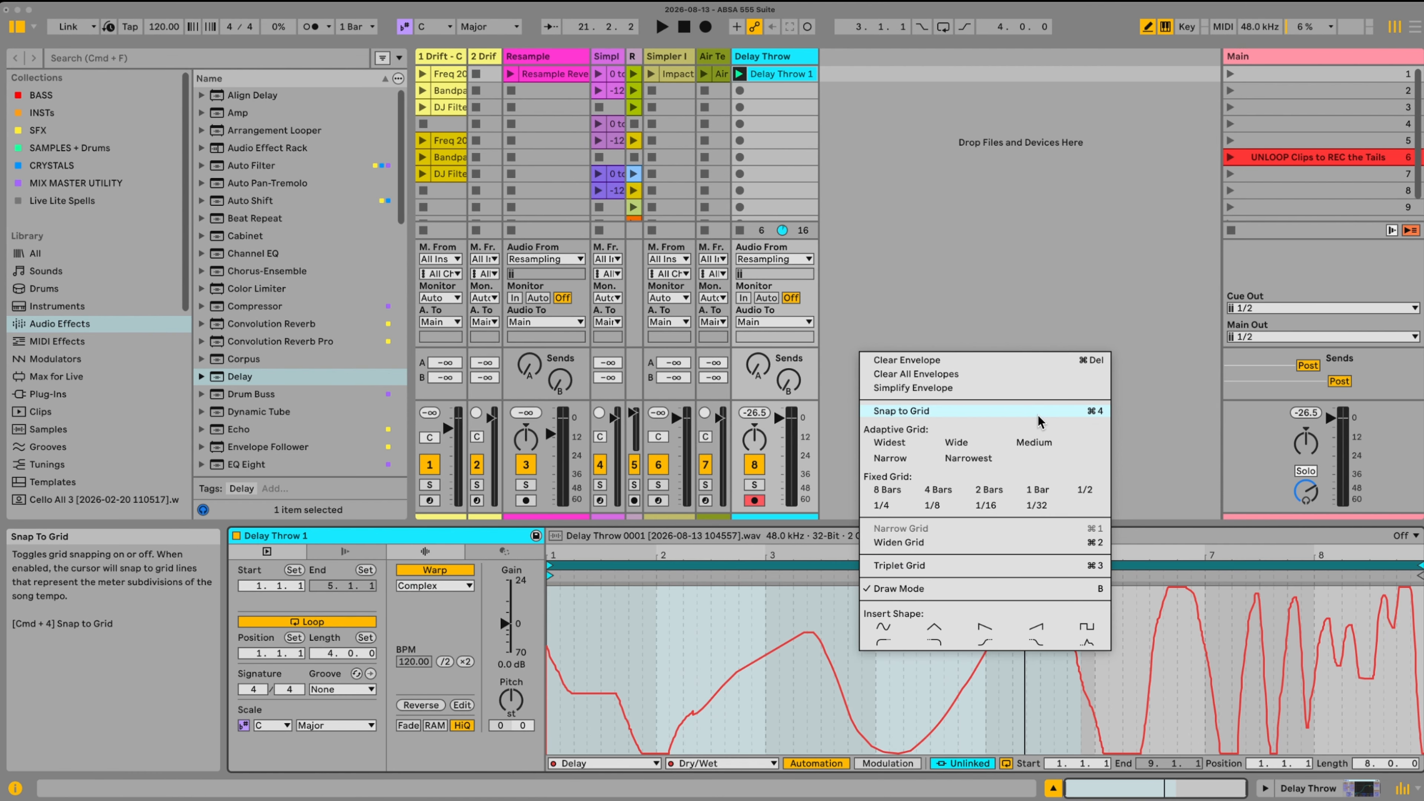
left_click(1085, 415)
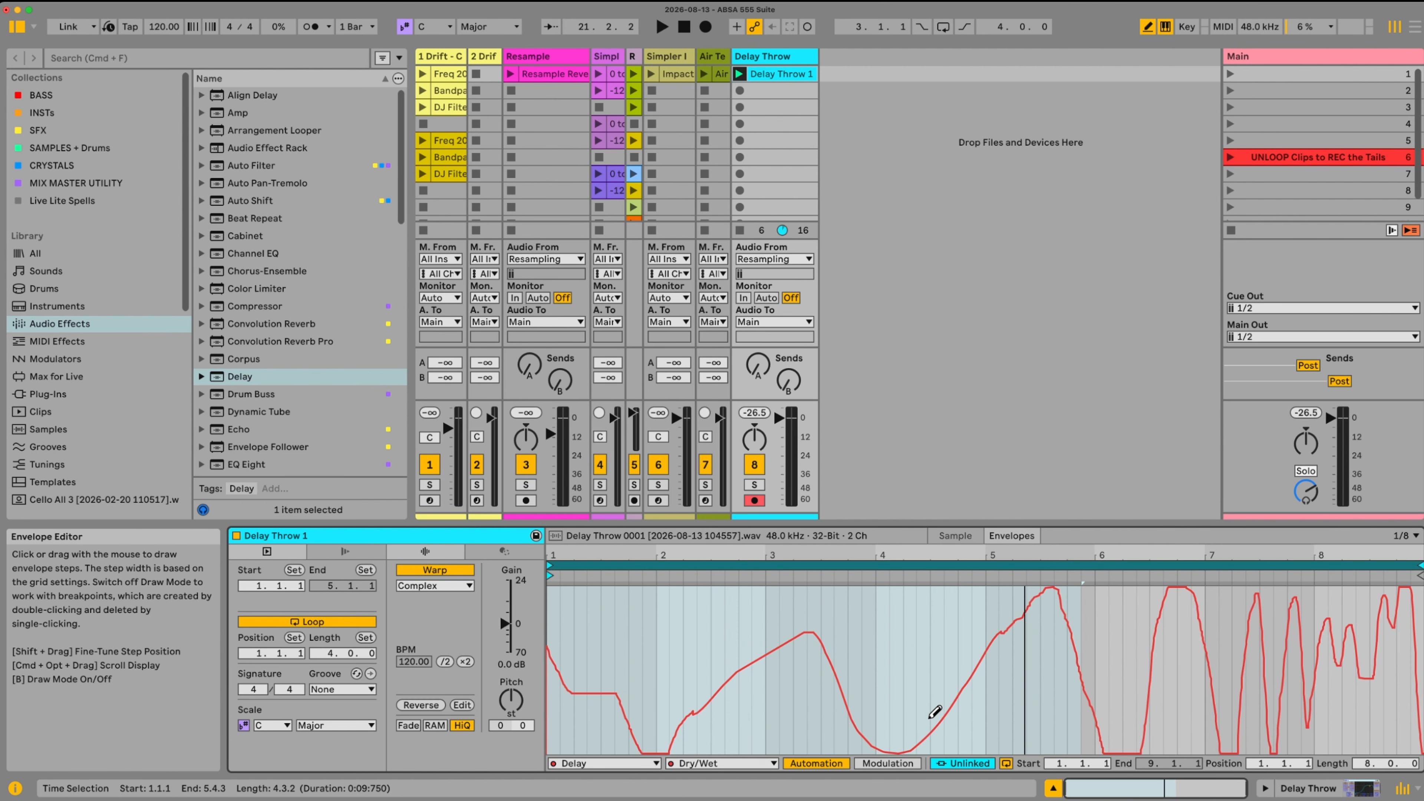
mouse_move(805, 635)
left_mouse_down()
mouse_move(917, 633)
mouse_move(1001, 610)
left_mouse_up()
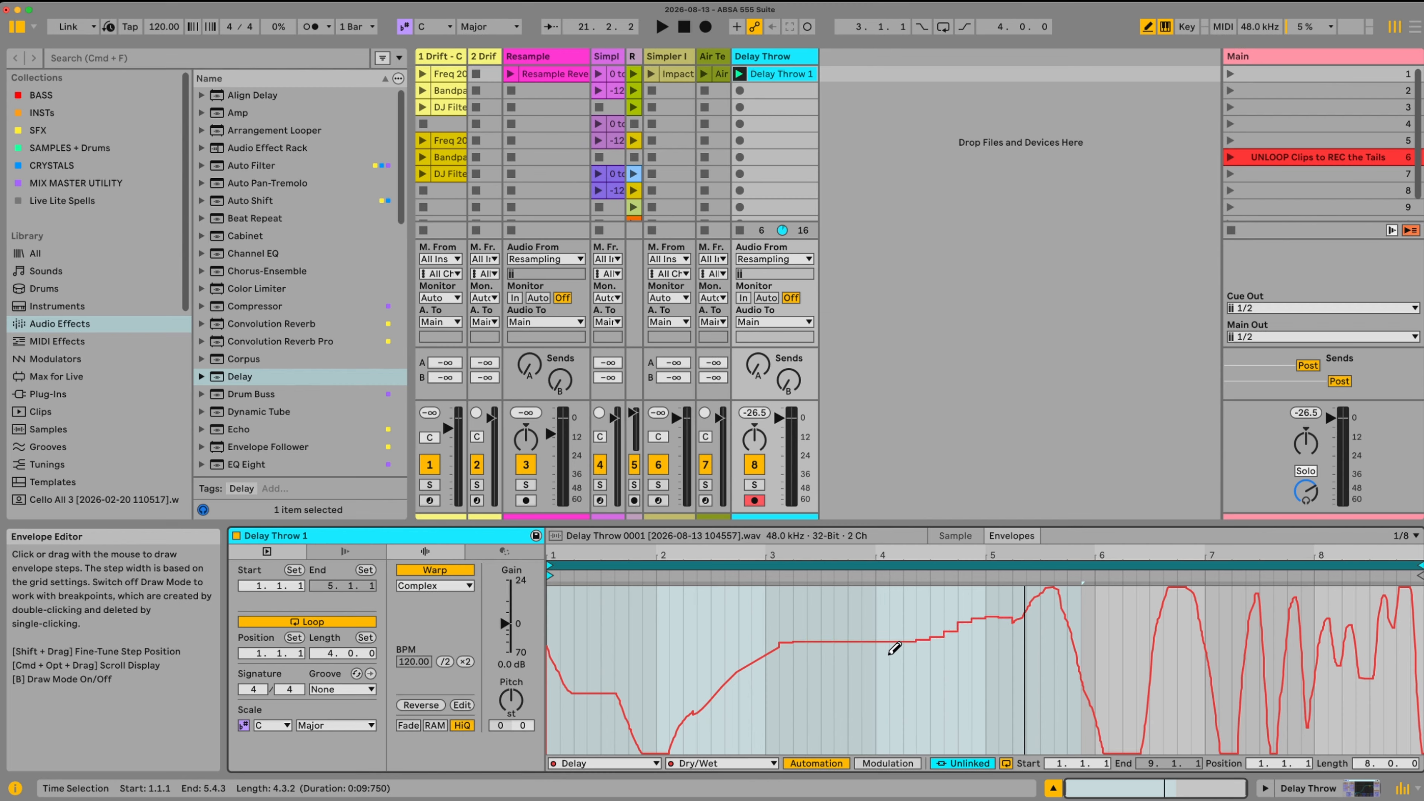
Turn off grid snapping, redraw the Dry/Wet envelope from bar 3 past bar 5 as a smooth, gently rising curve, and start playback.
left_click_drag(993, 621, 772, 647)
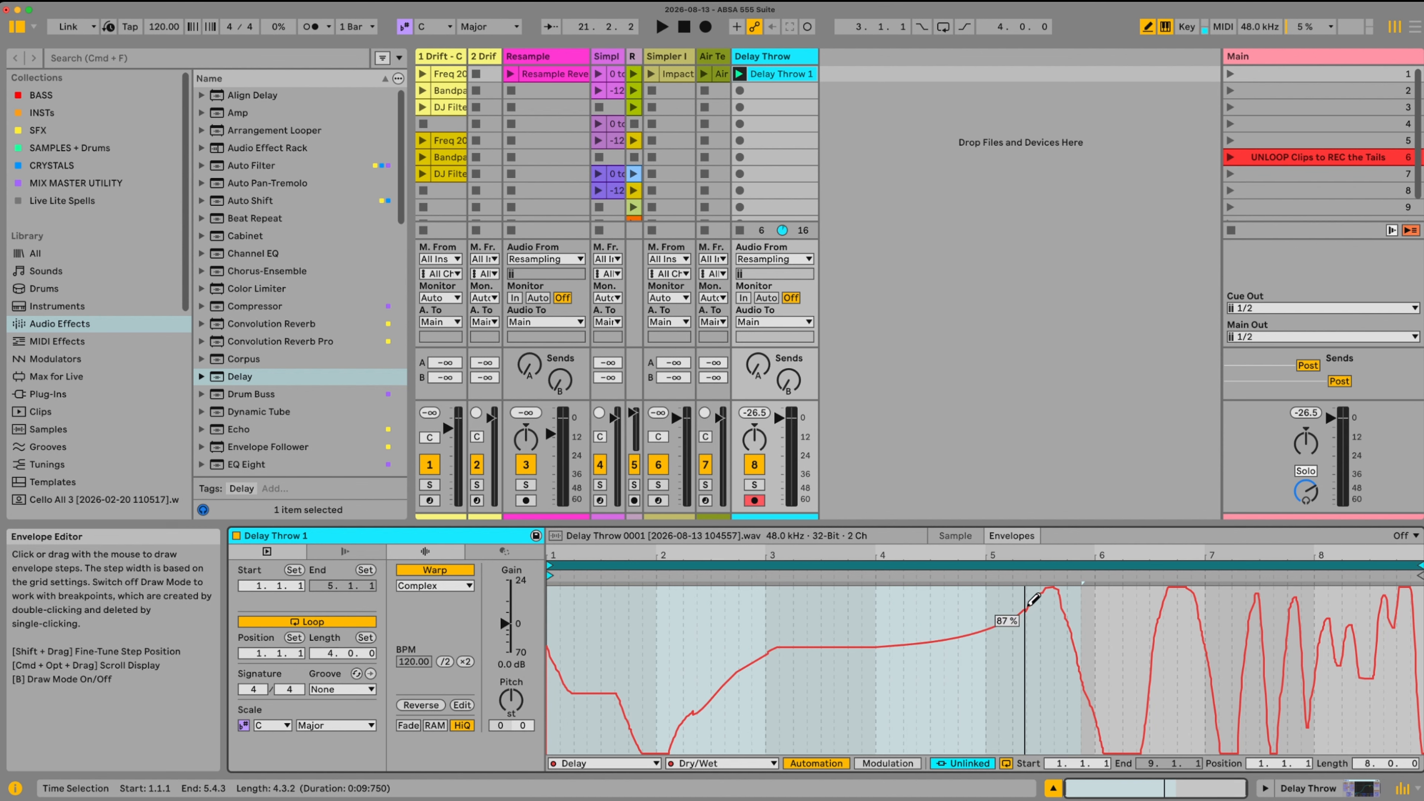
key("space")
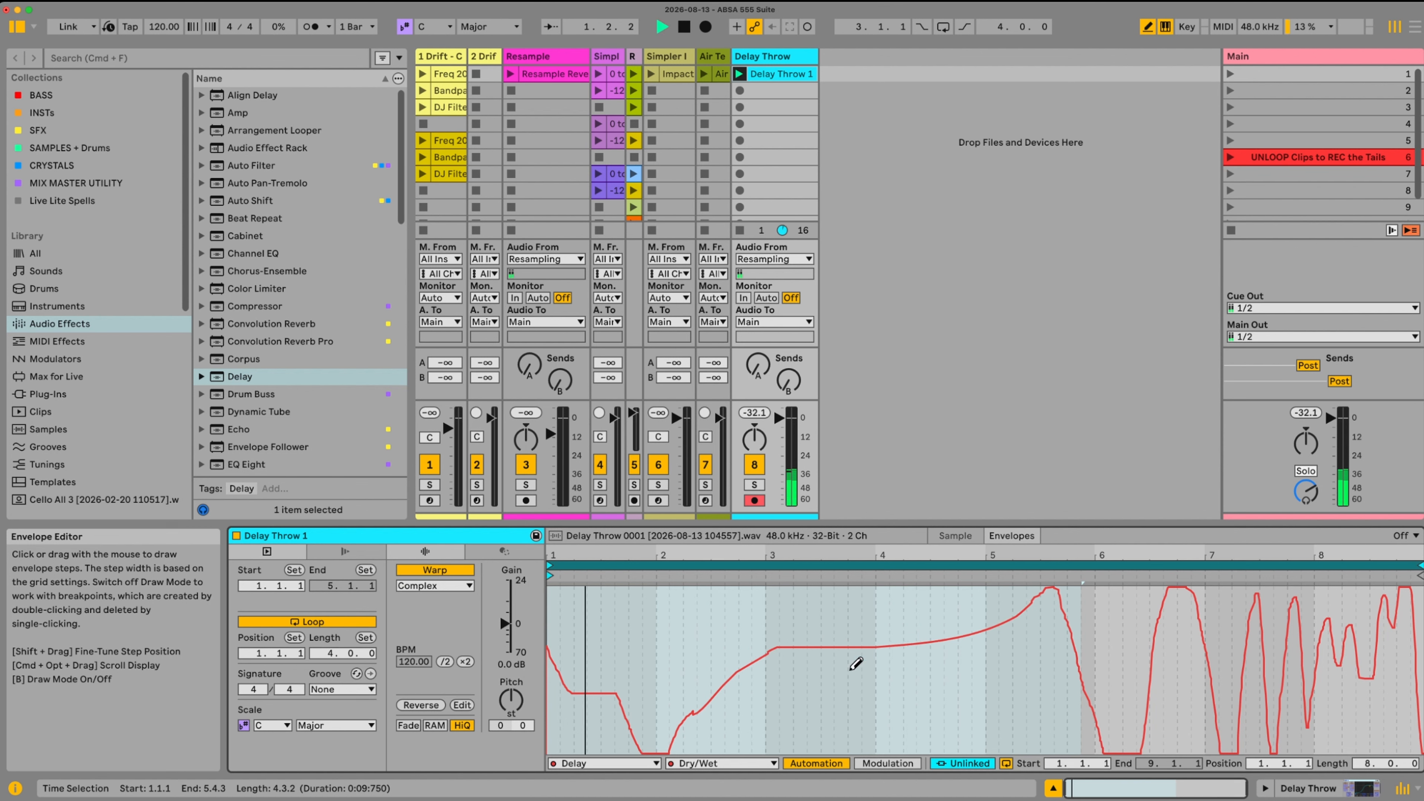